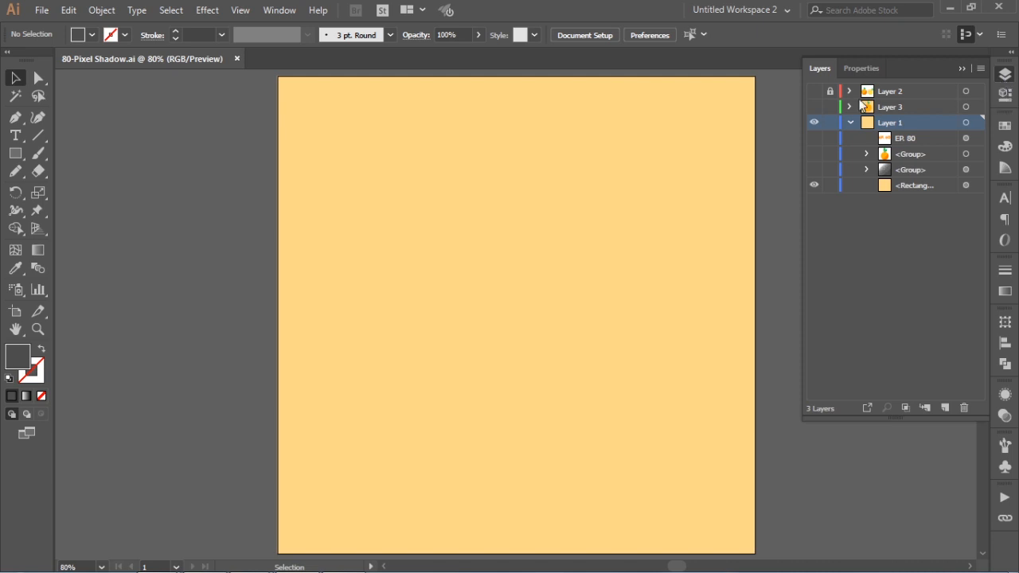
# - Show the EP. 80 text, the pixel-pattern background group and the orange group in Layer 1
pyautogui.click(814, 138)
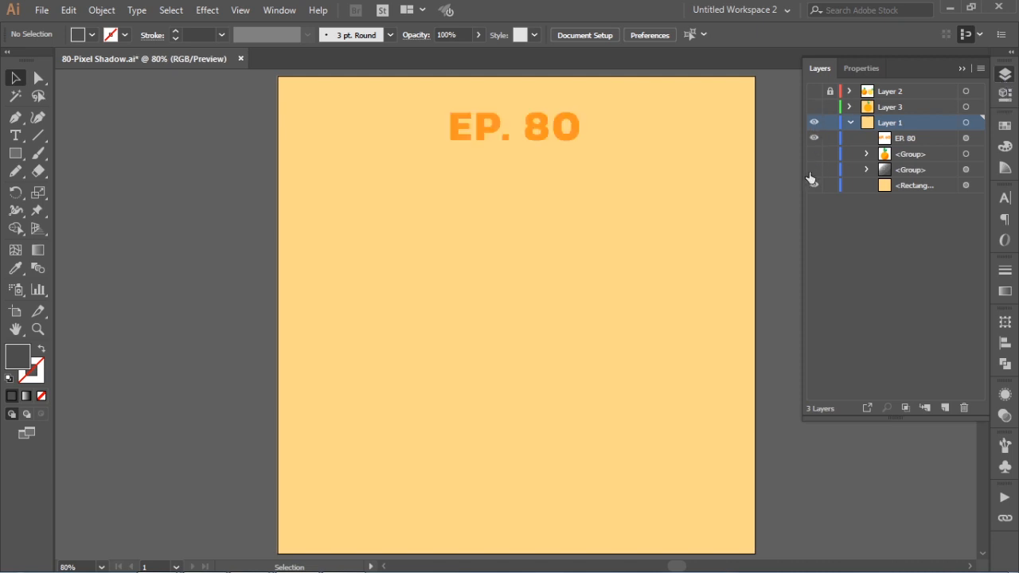
pyautogui.click(814, 170)
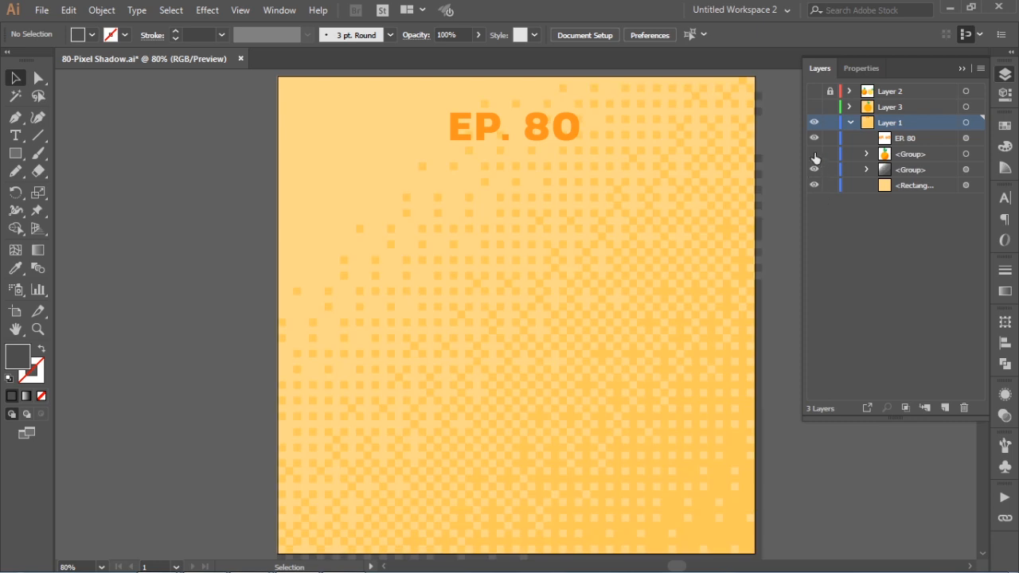
pyautogui.click(814, 155)
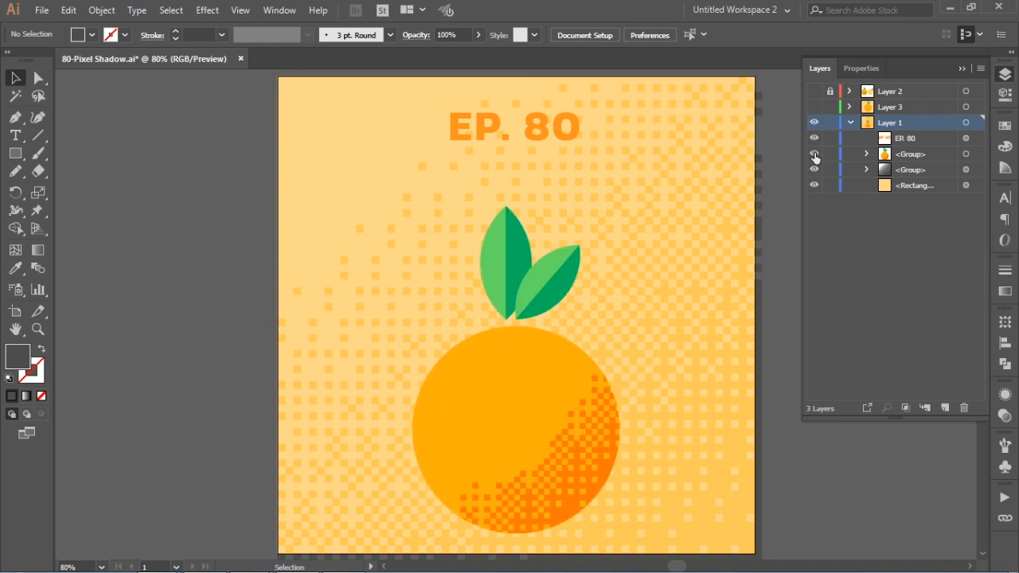
# - Collapse Layer 1, make Layer 3 visible and hide Layer 1
pyautogui.click(849, 124)
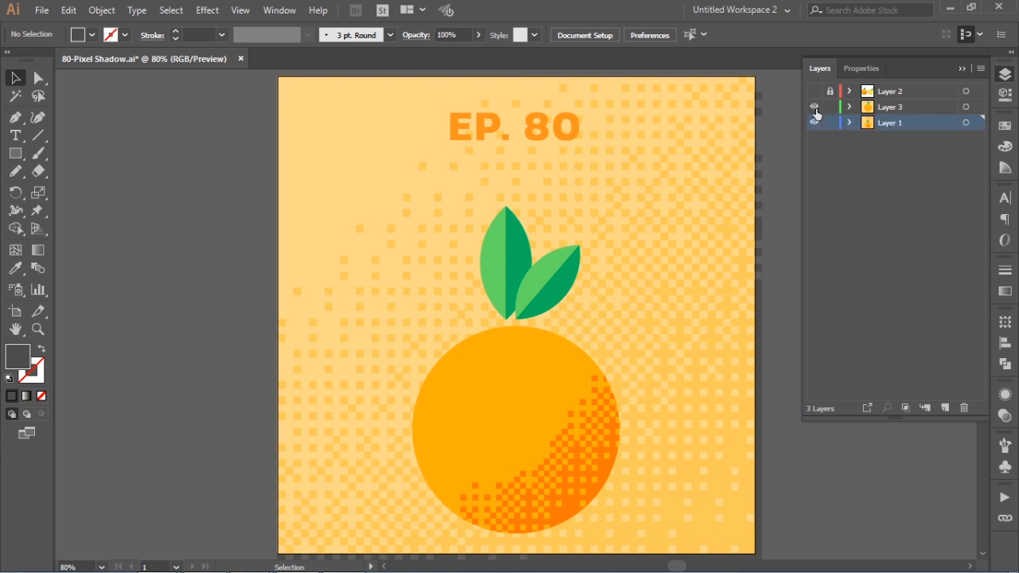
pyautogui.click(814, 107)
pyautogui.click(814, 122)
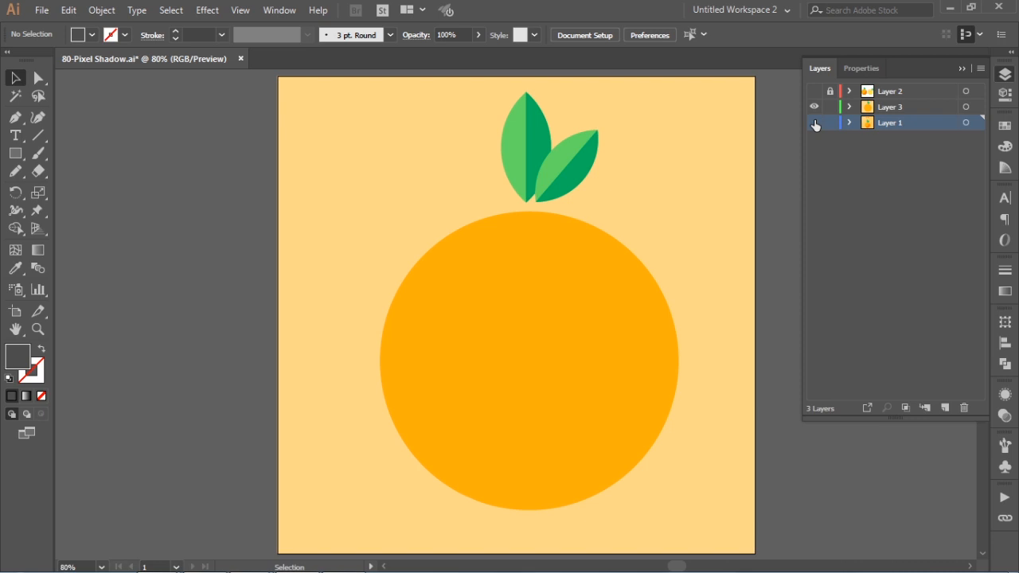
# - Draw a closed freehand shadow shape with the Pencil tool, covering the orange's lower-right part and extending past its edge
pyautogui.click(534, 405)
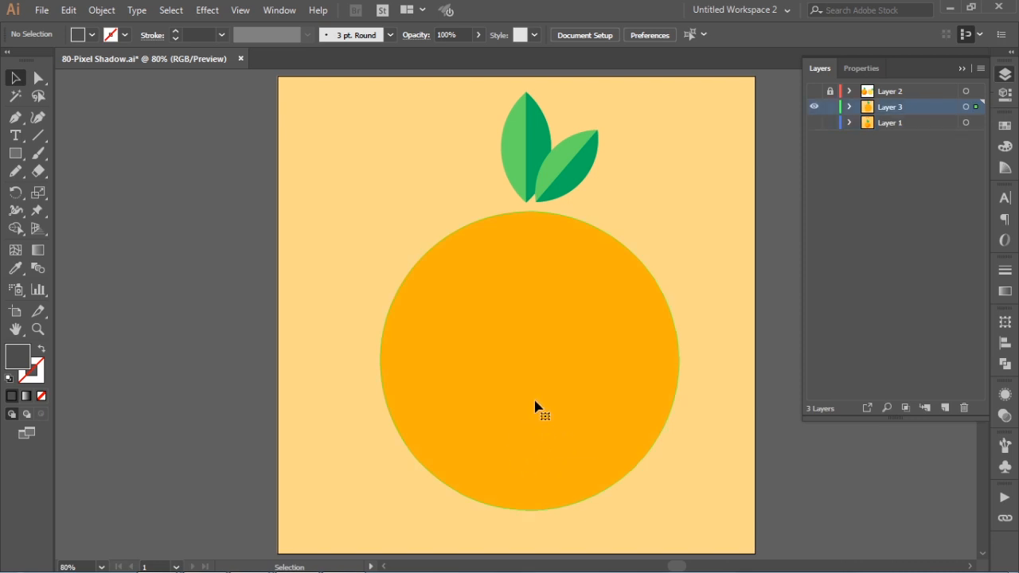
pyautogui.moveTo(655, 425); pyautogui.dragTo(635, 410)
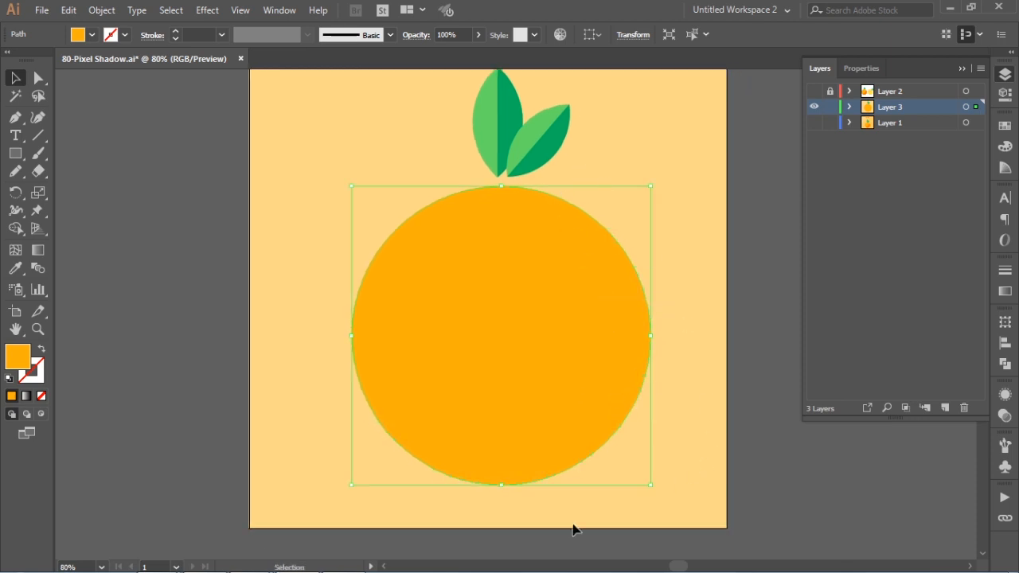
pyautogui.click(191, 220)
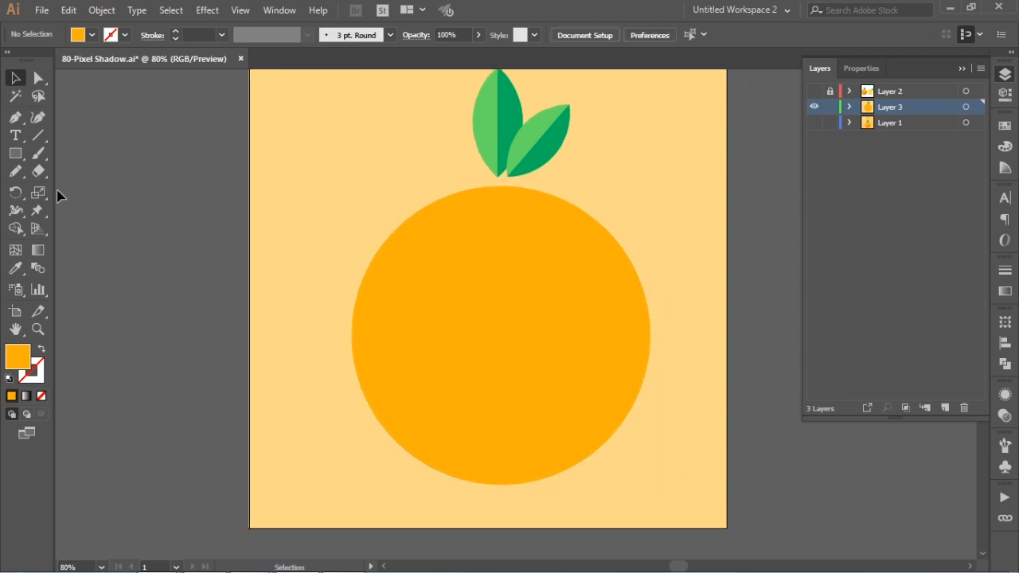
pyautogui.click(16, 172)
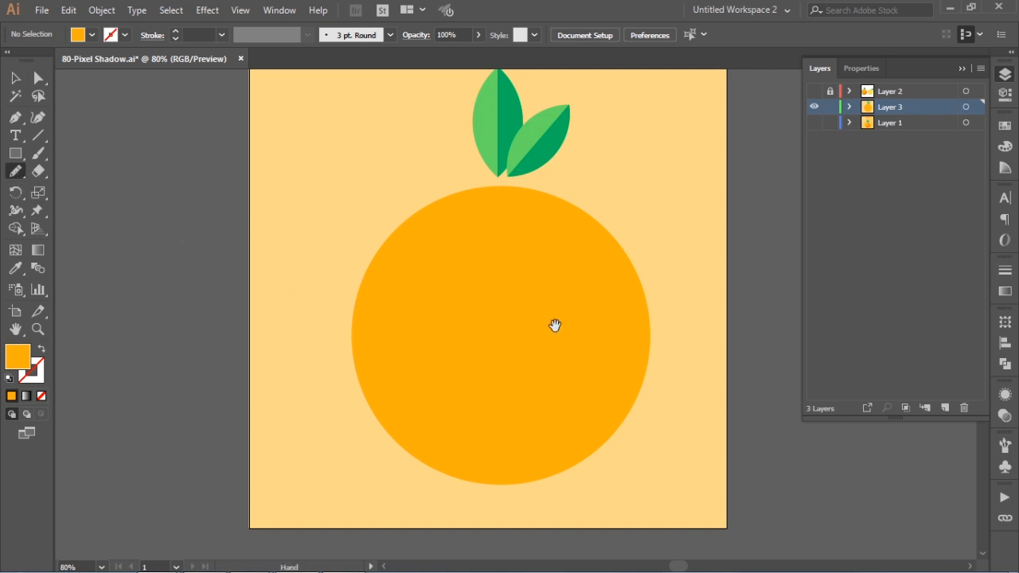
pyautogui.scroll(-1, 552, 324)
pyautogui.moveTo(625, 225)
pyautogui.mouseDown()
pyautogui.moveTo(645, 268)
pyautogui.moveTo(639, 392)
pyautogui.moveTo(579, 461)
pyautogui.moveTo(492, 483)
pyautogui.moveTo(436, 482)
pyautogui.moveTo(369, 445)
pyautogui.moveTo(348, 402)
pyautogui.moveTo(368, 370)
pyautogui.moveTo(453, 366)
pyautogui.moveTo(524, 347)
pyautogui.moveTo(547, 318)
pyautogui.moveTo(569, 233)
pyautogui.moveTo(628, 221)
pyautogui.mouseUp()
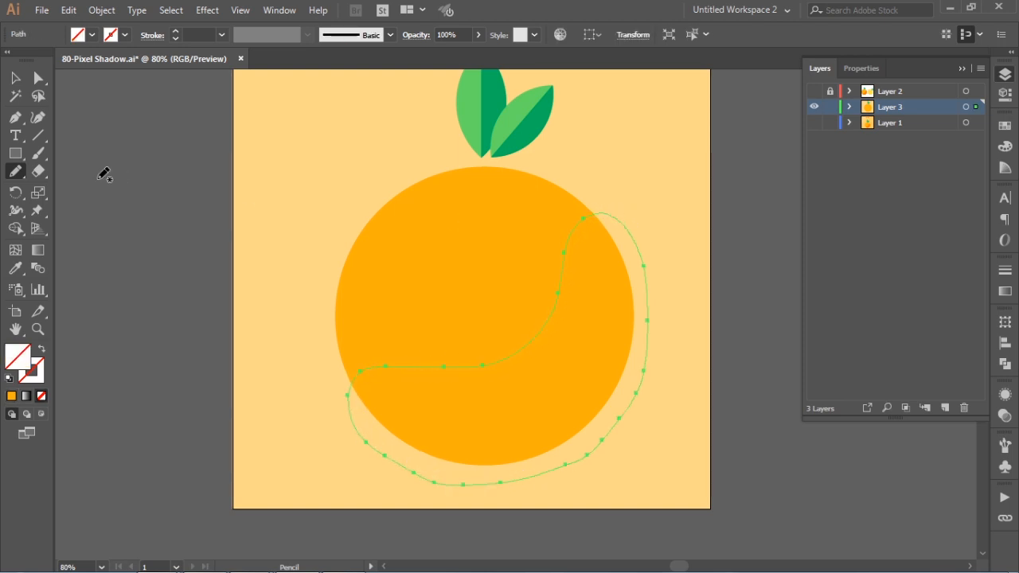
pyautogui.click(14, 78)
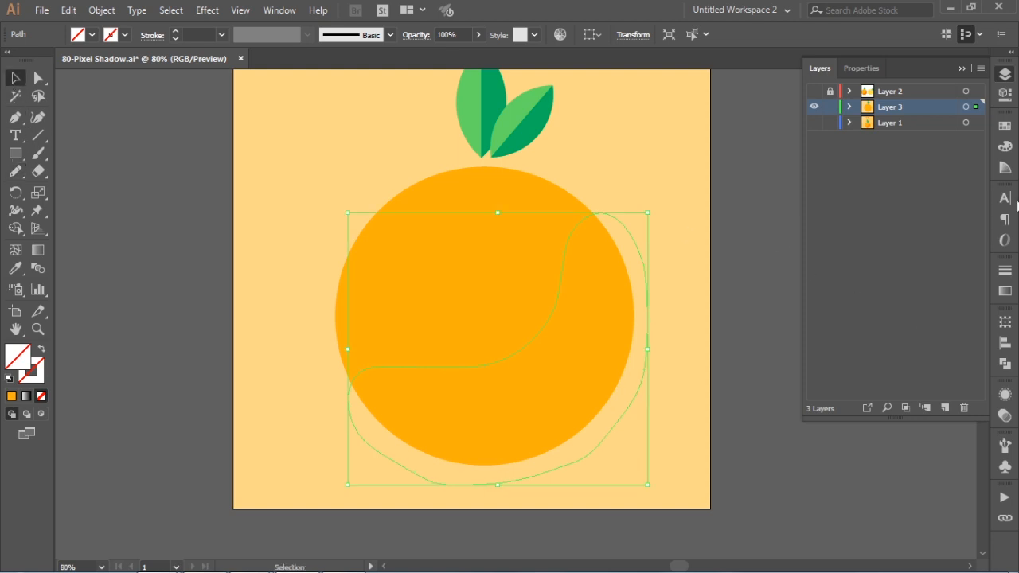
# - Fill the shadow shape with the white-to-black gradient, running diagonally from the orange's centre to beyond its lower-right edge
pyautogui.click(1005, 127)
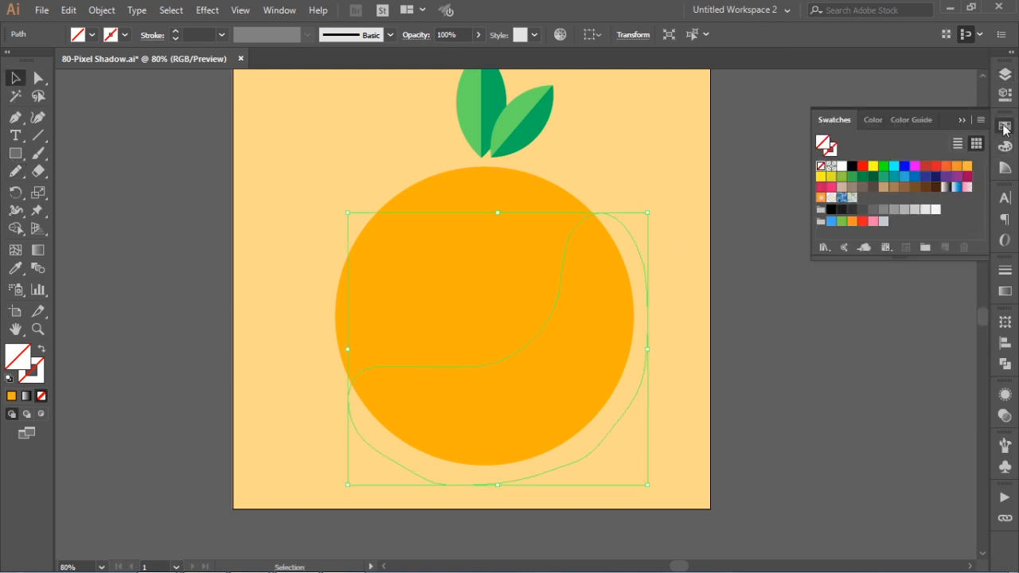
pyautogui.click(945, 187)
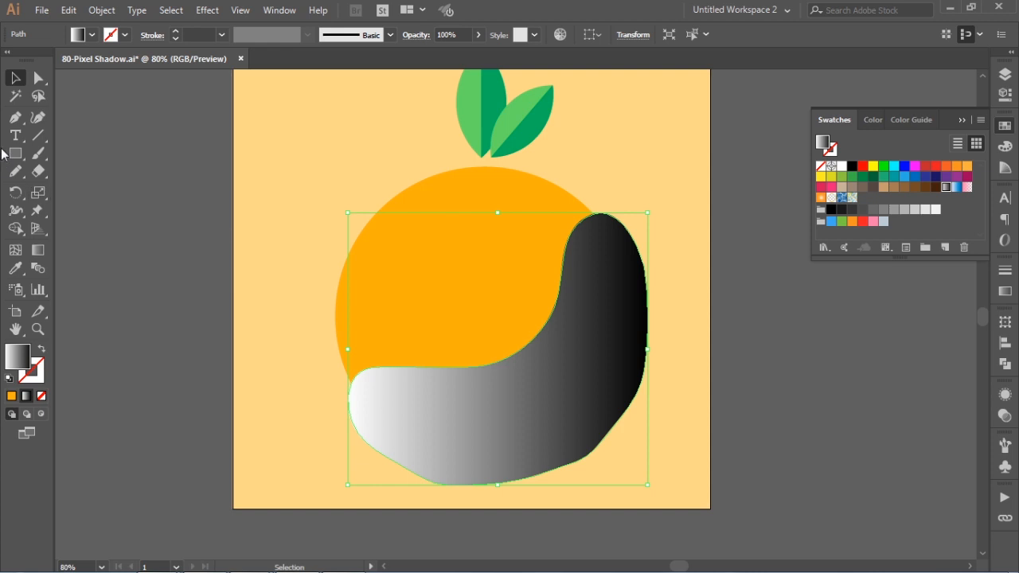
pyautogui.click(37, 249)
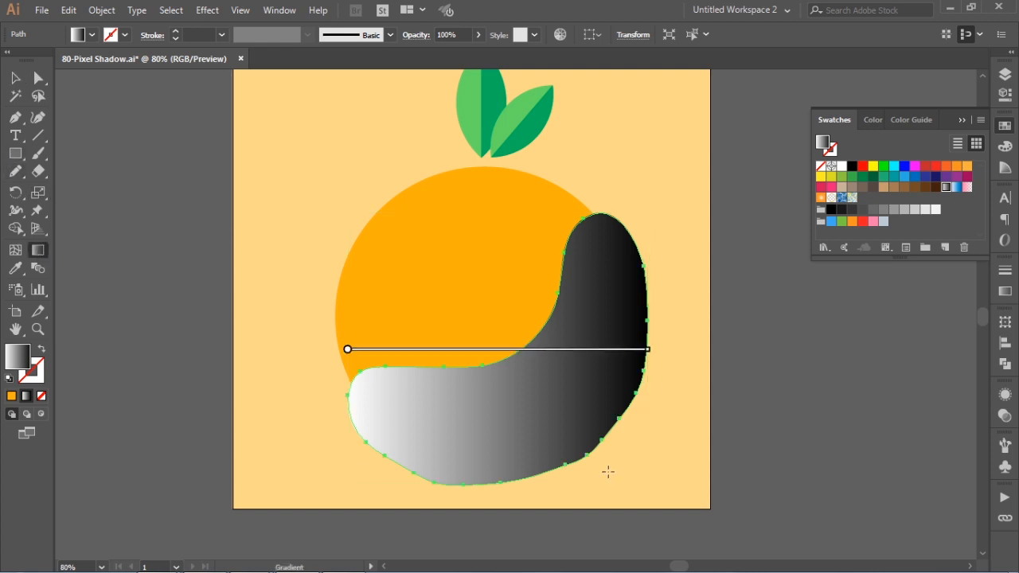
pyautogui.moveTo(475, 302)
pyautogui.mouseDown()
pyautogui.moveTo(605, 466)
pyautogui.moveTo(597, 477)
pyautogui.mouseUp()
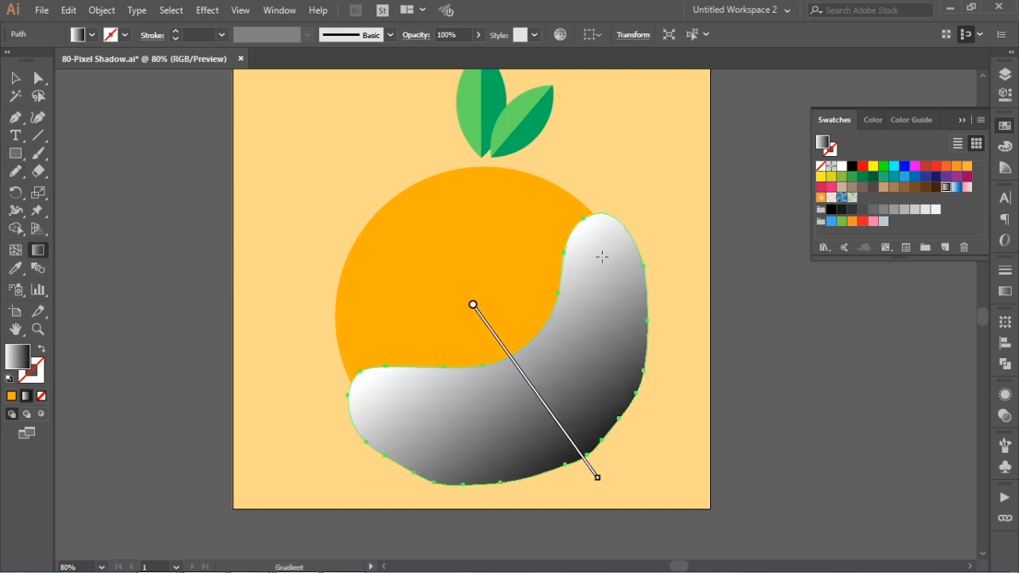
pyautogui.click(15, 78)
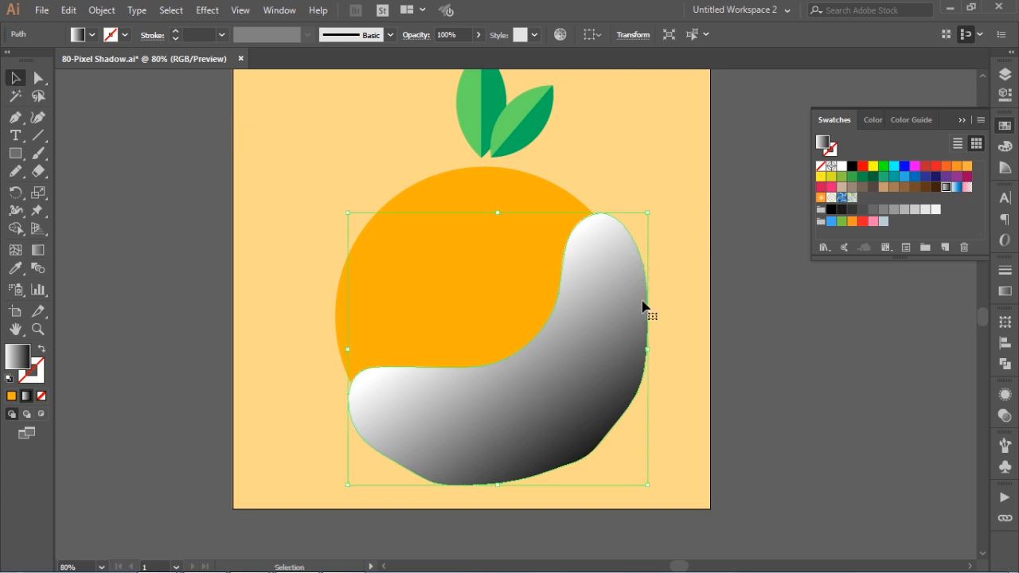
# - Rasterize the gradient shape with the Bitmap color model, a custom resolution of 5 ppi and a white background
pyautogui.click(100, 12)
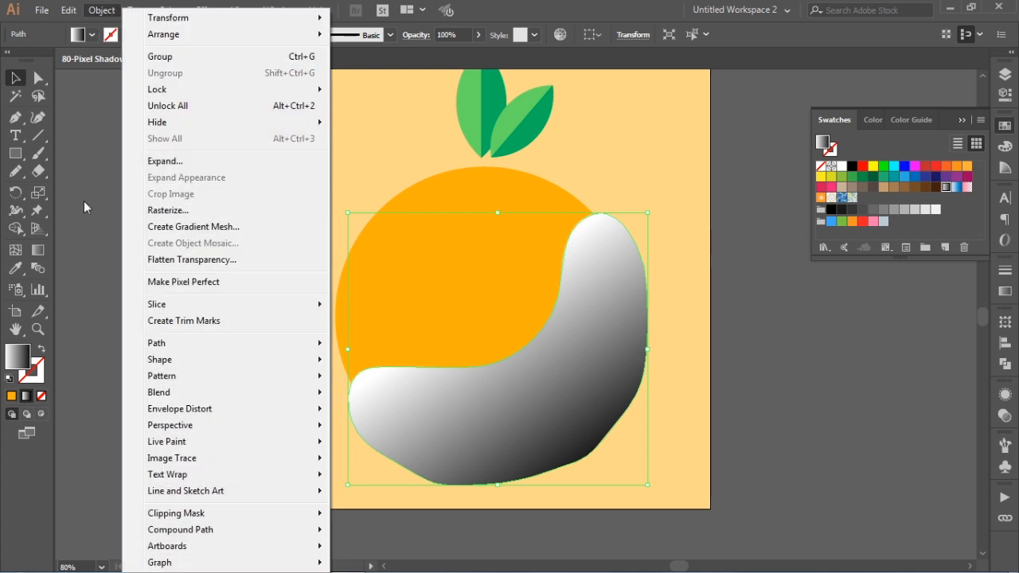
pyautogui.click(168, 214)
pyautogui.click(539, 168)
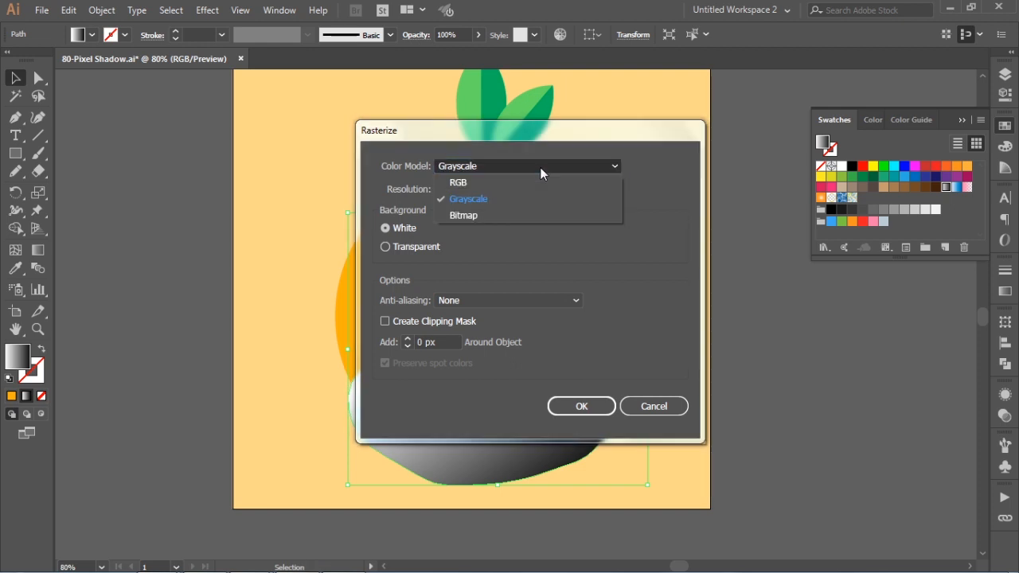
pyautogui.click(478, 219)
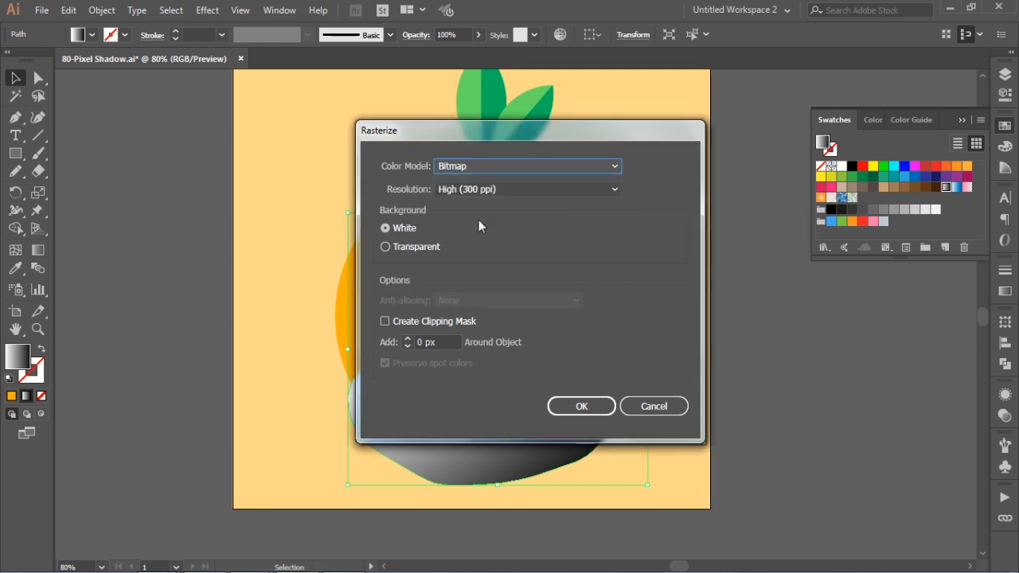
pyautogui.click(509, 189)
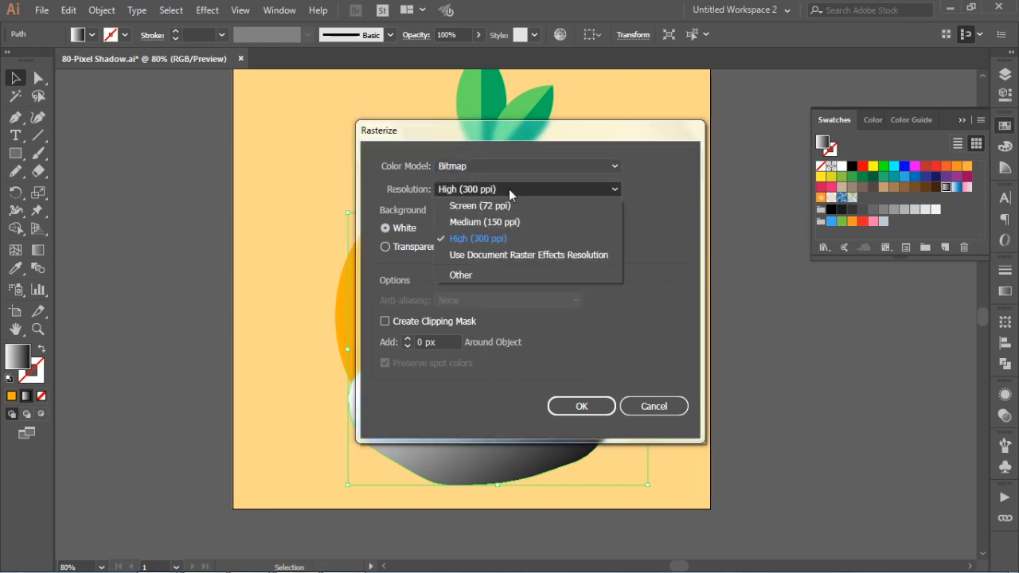
pyautogui.click(460, 275)
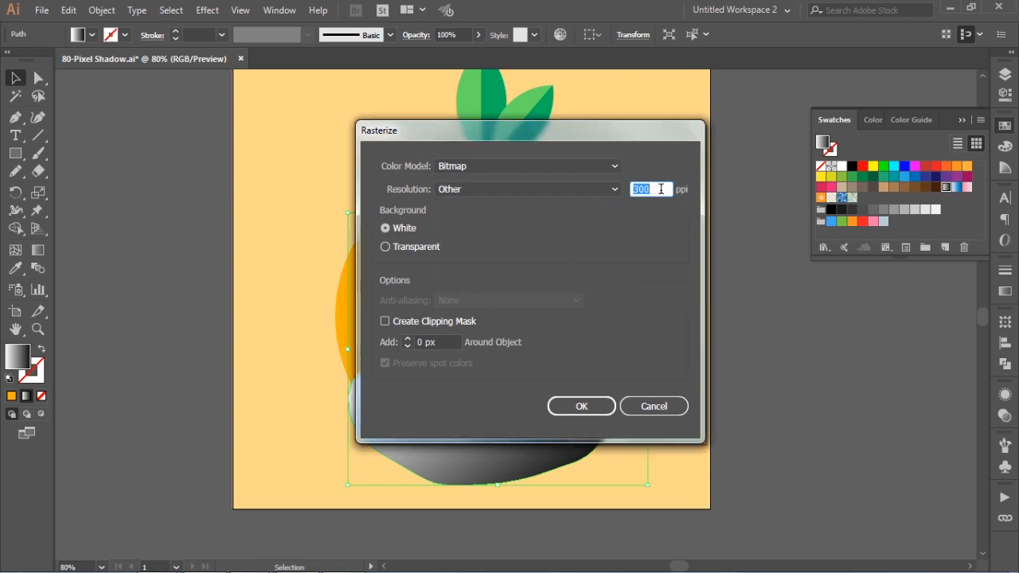
pyautogui.write('5')
pyautogui.click(593, 407)
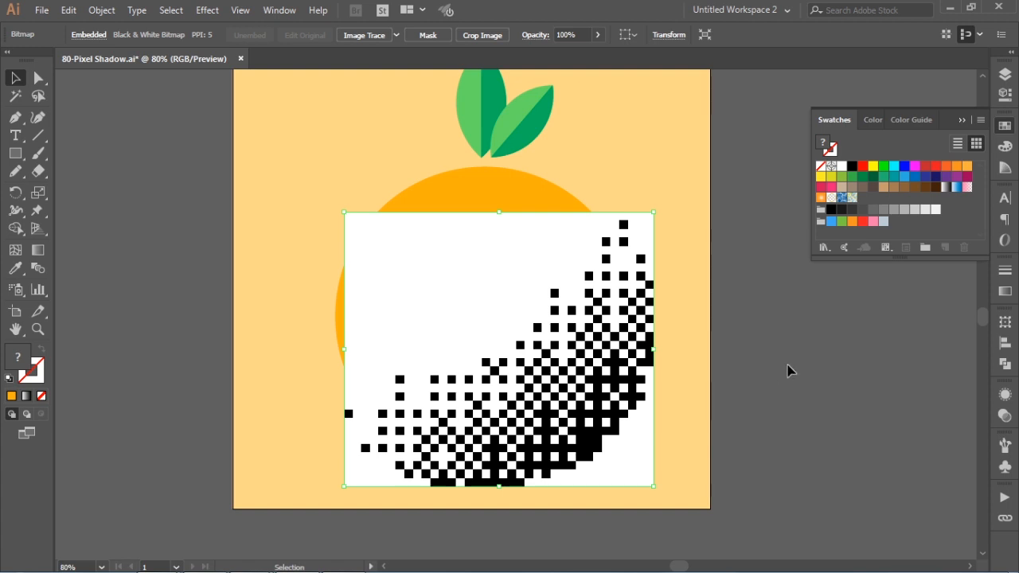
# - Rasterize the pixelated bitmap again with the Grayscale color model at High (300 ppi) resolution
pyautogui.click(101, 10)
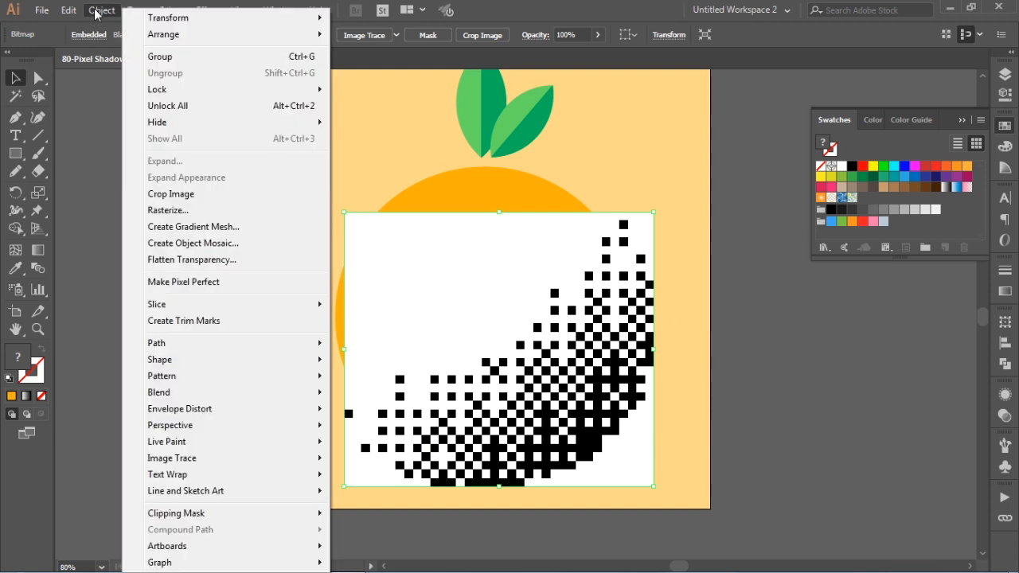
pyautogui.click(177, 211)
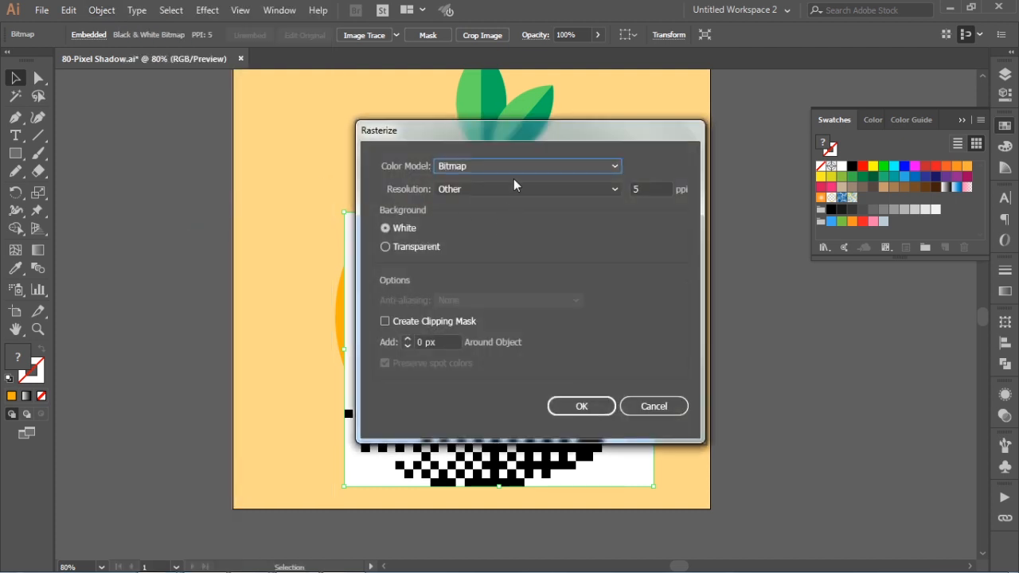
pyautogui.click(518, 165)
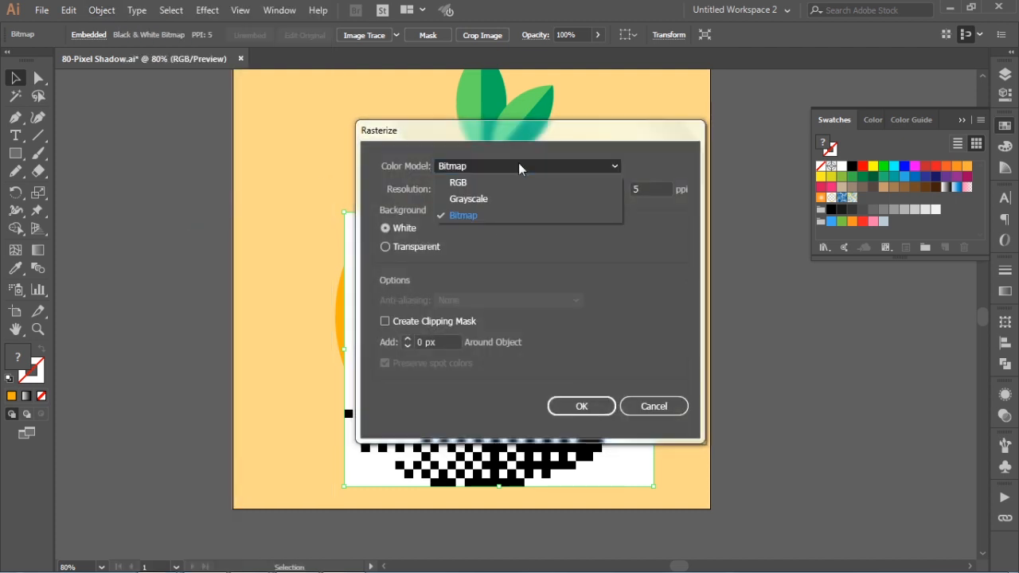
pyautogui.click(489, 198)
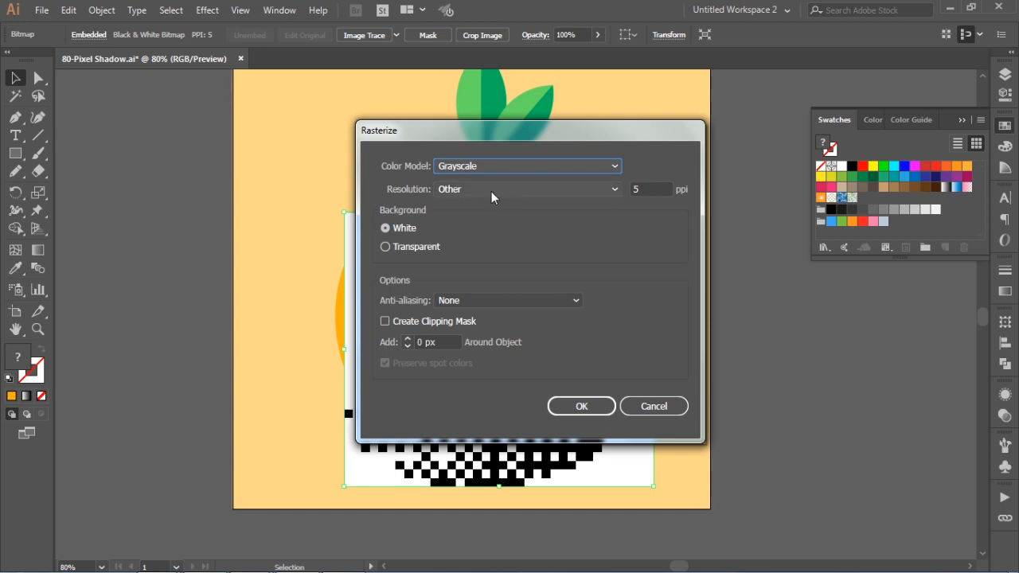
pyautogui.click(491, 191)
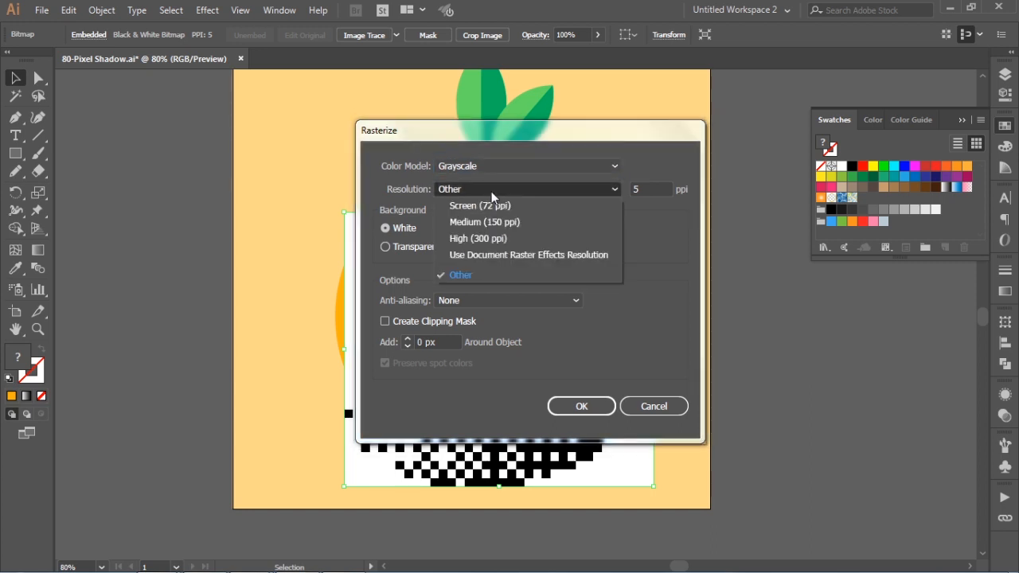
pyautogui.click(504, 238)
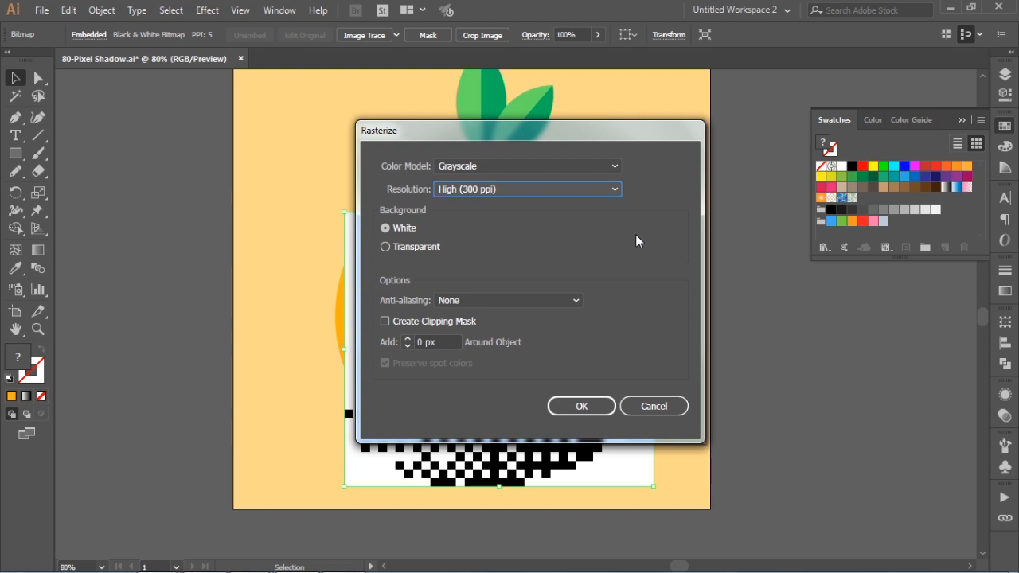
pyautogui.click(575, 407)
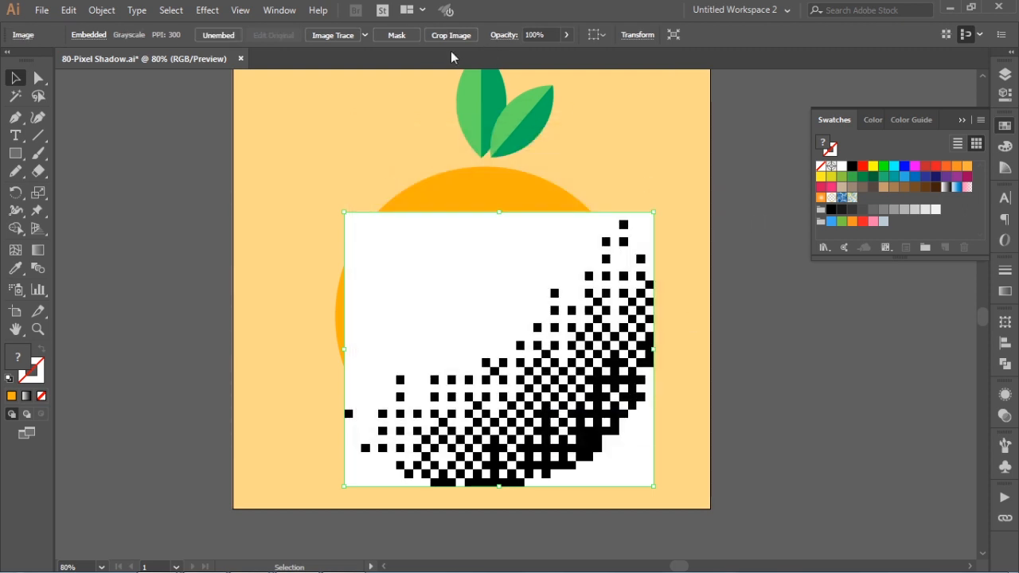
# - Image-trace the grayscale pixel image and expand it into vector paths, accepting the large-image tracing
pyautogui.click(102, 11)
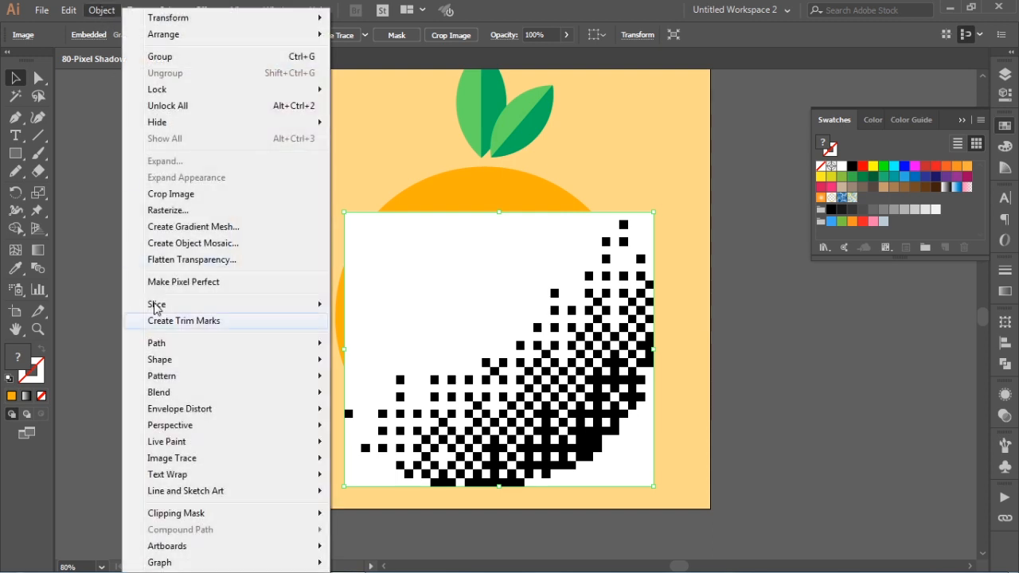
pyautogui.moveTo(168, 462)
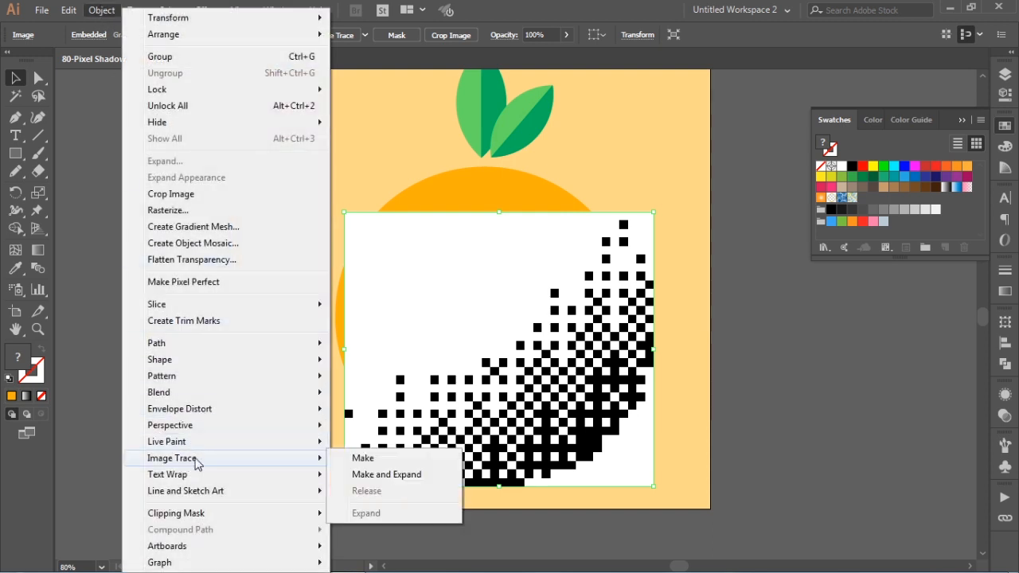
pyautogui.click(397, 477)
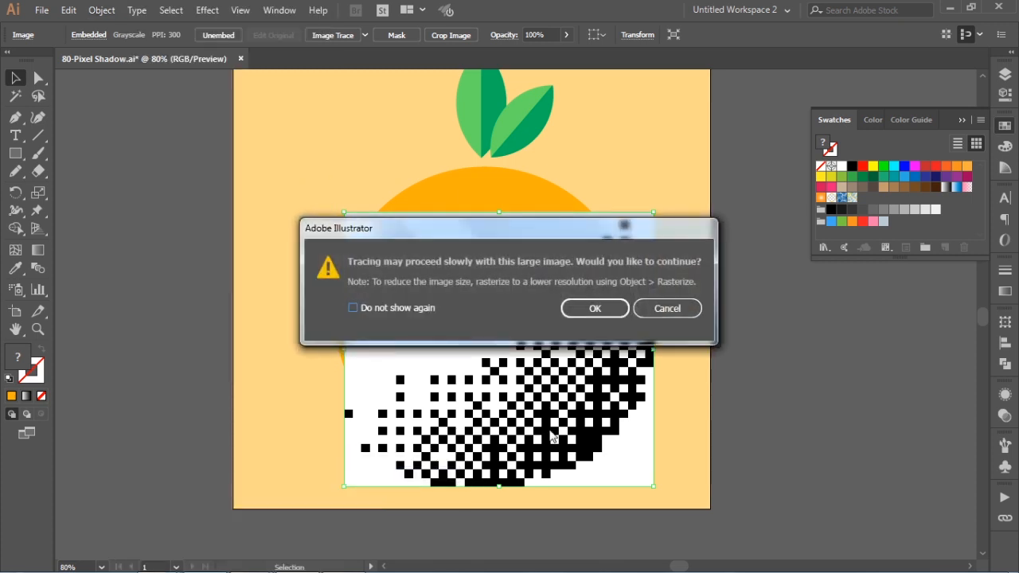
pyautogui.click(595, 308)
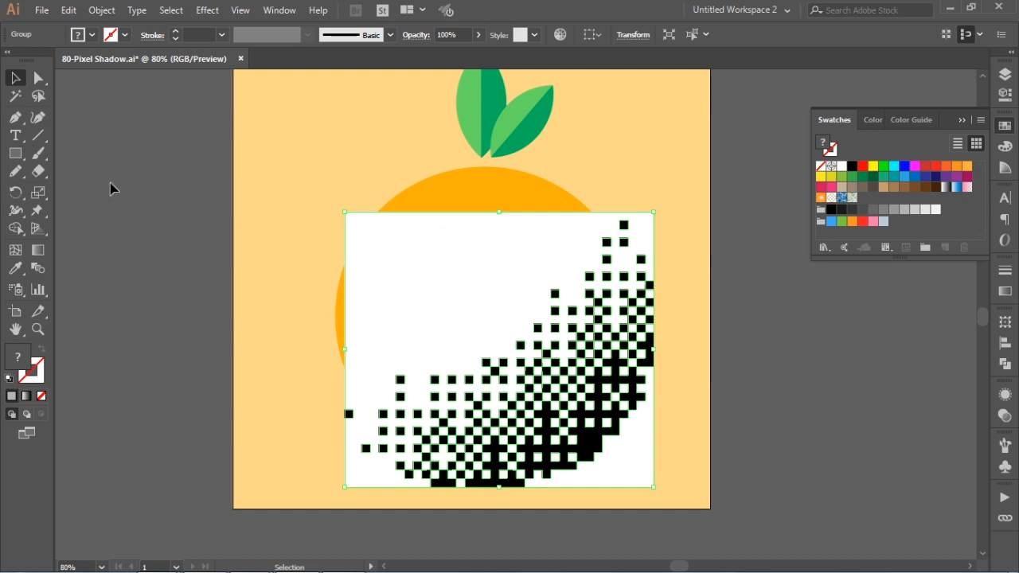
# - Delete all the white areas of the traced artwork by selecting them with the Magic Wand tool
pyautogui.click(13, 98)
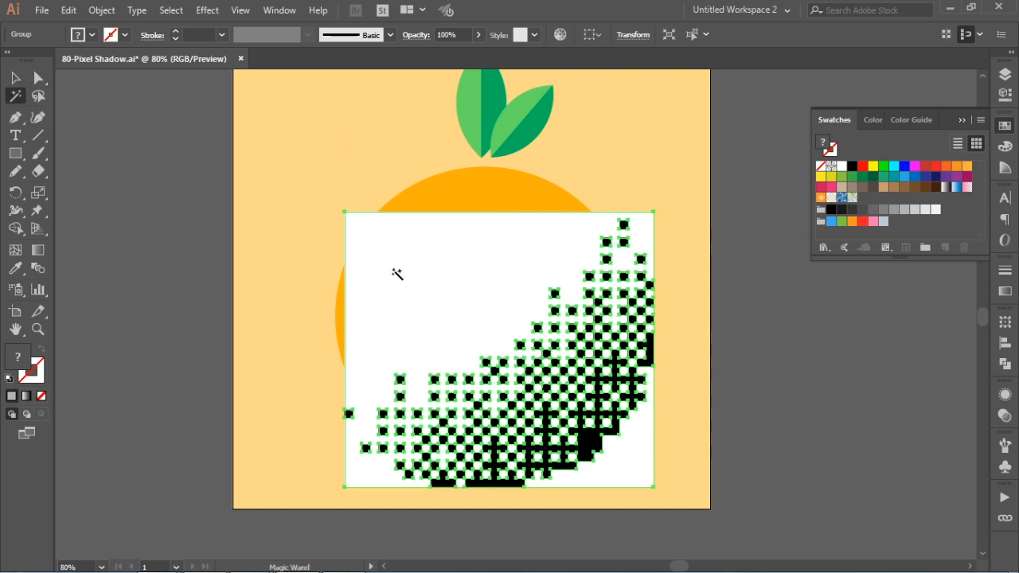
pyautogui.click(444, 262)
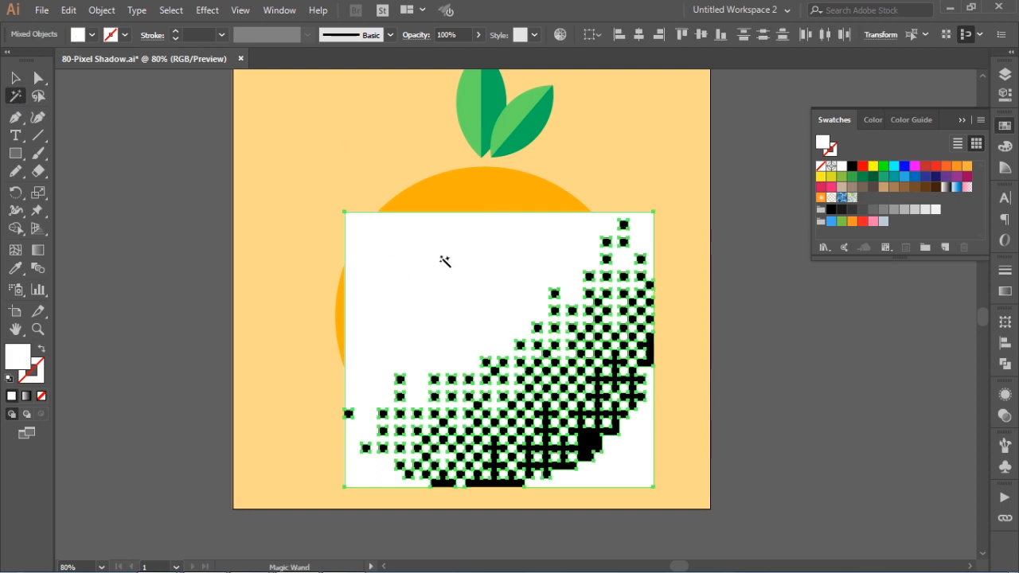
pyautogui.press('Delete')
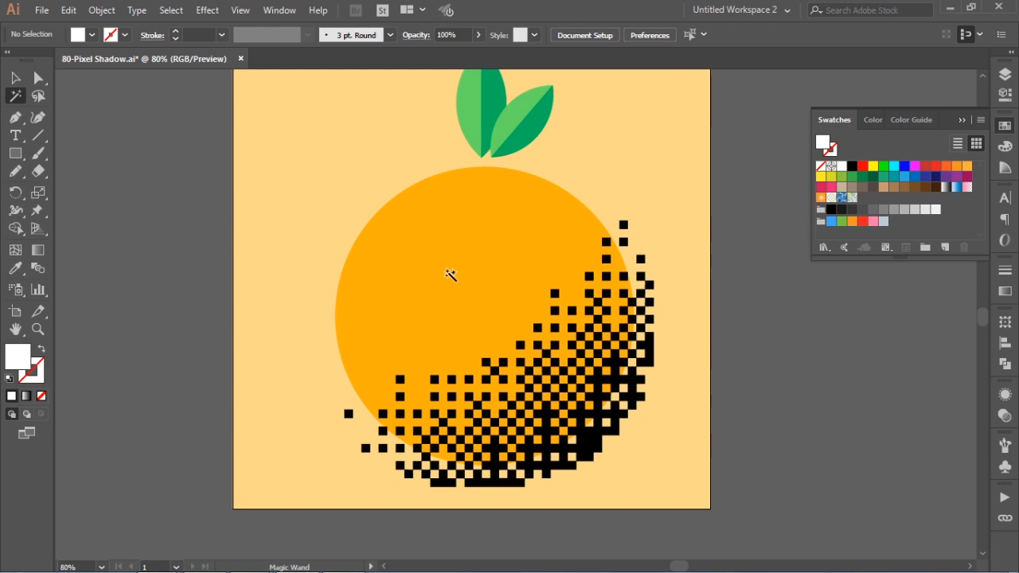
# - Copy the orange's circle and paste the duplicate in front of the original
pyautogui.click(14, 79)
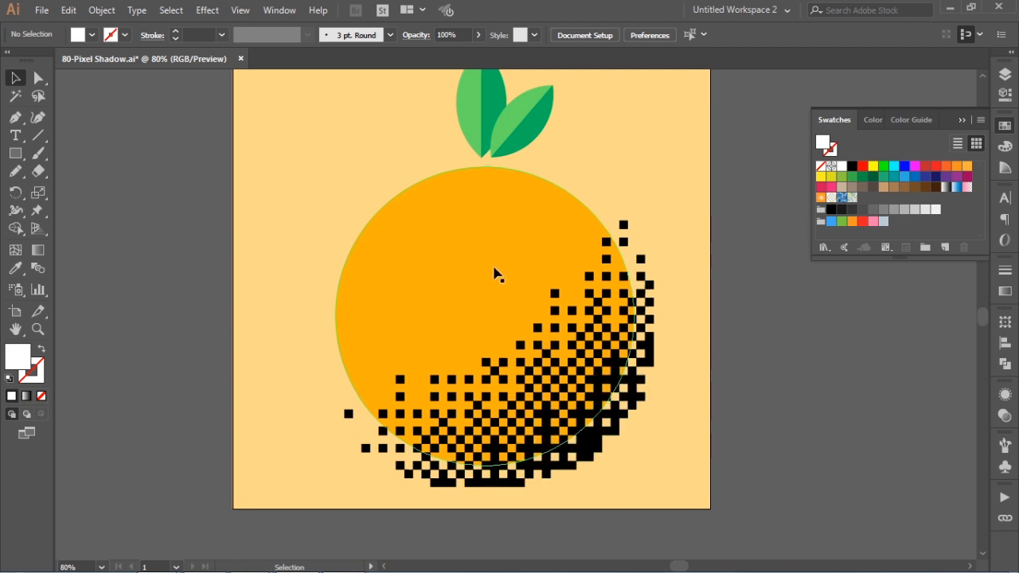
pyautogui.click(451, 236)
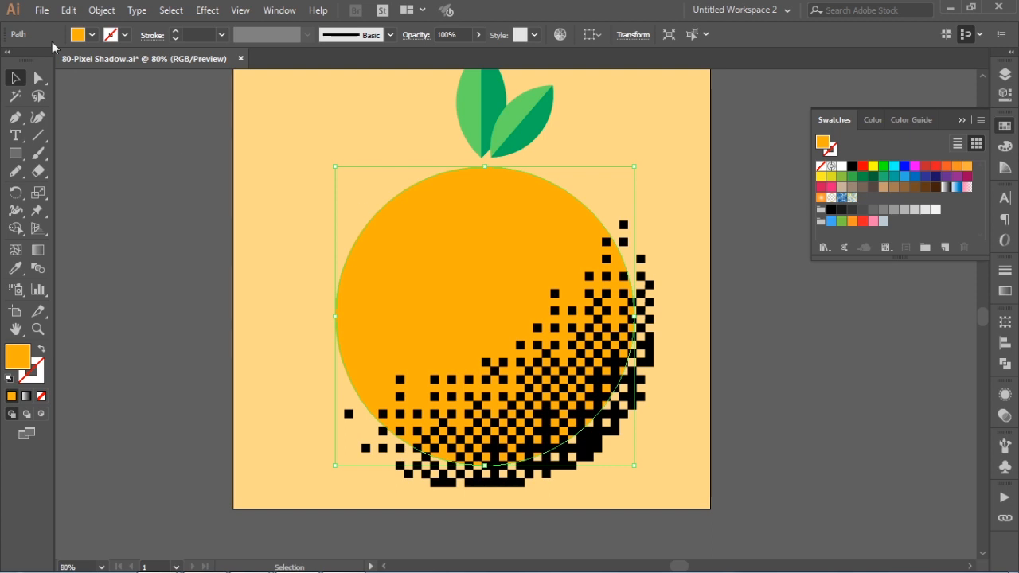
pyautogui.click(69, 11)
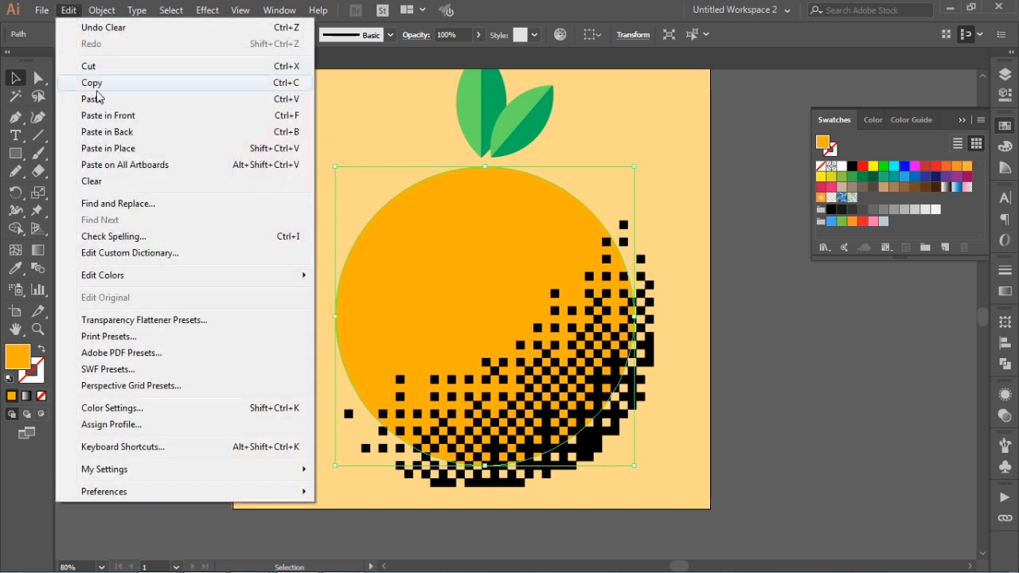
pyautogui.click(97, 83)
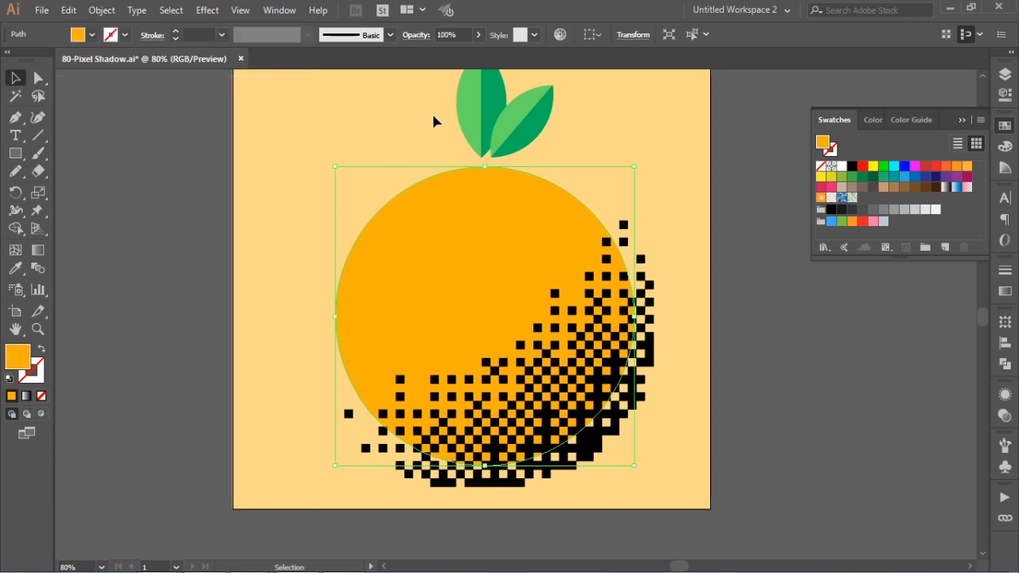
pyautogui.click(69, 10)
pyautogui.click(104, 115)
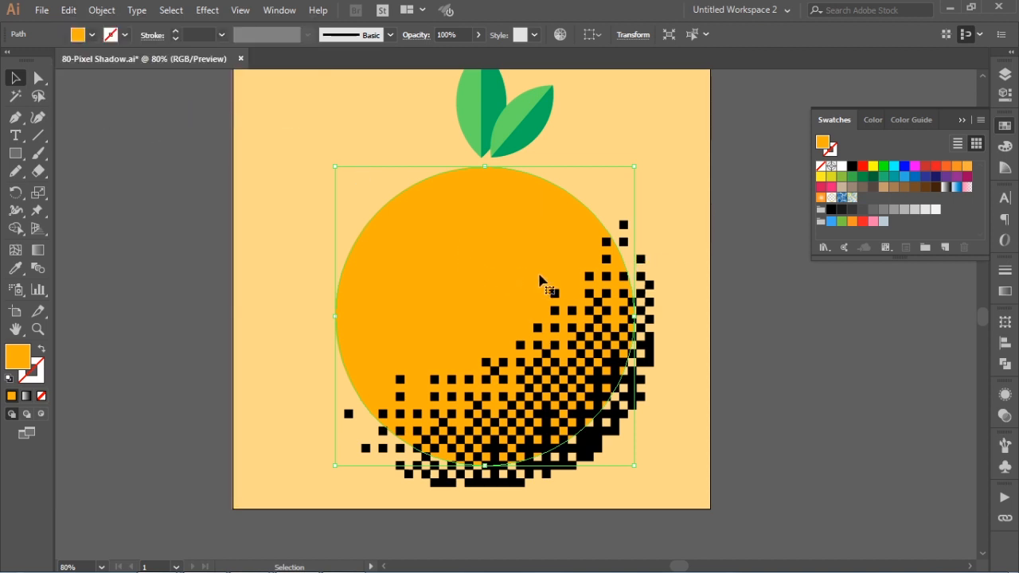
pyautogui.click(676, 283)
pyautogui.moveTo(570, 320); pyautogui.dragTo(696, 273)
pyautogui.press('Delete')
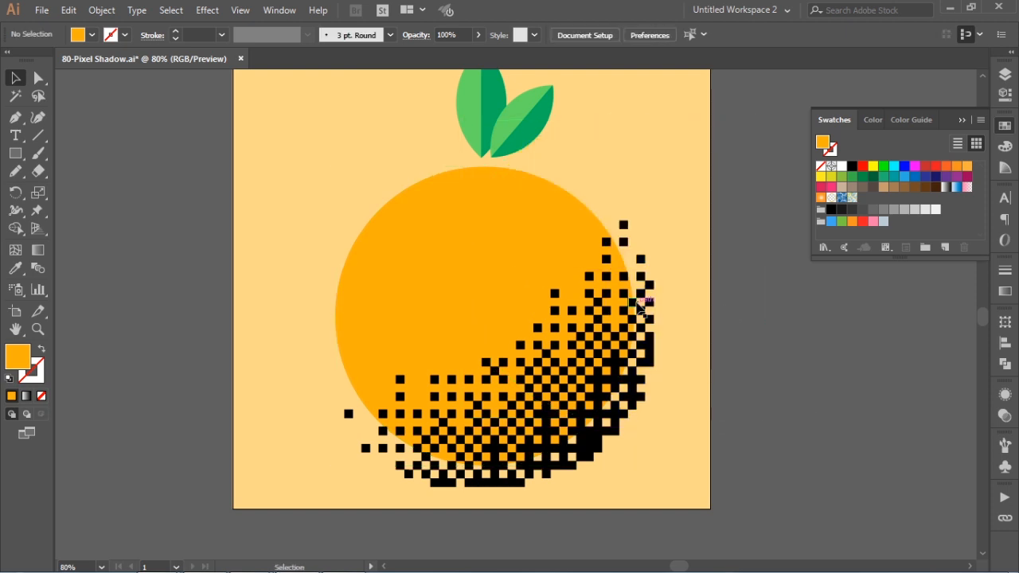
pyautogui.click(636, 317)
pyautogui.press('Delete')
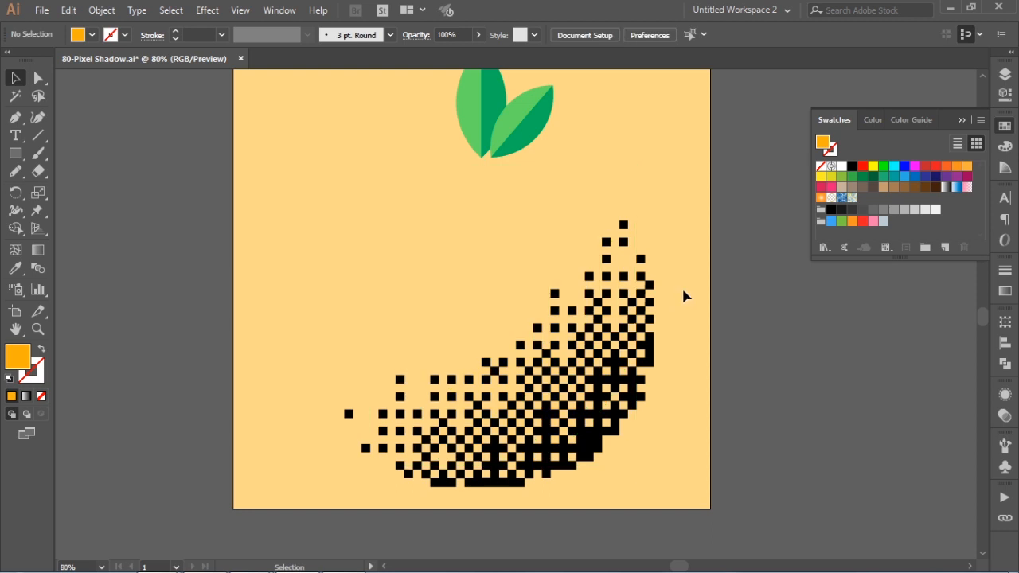
pyautogui.hotkey('ctrl', 'z')
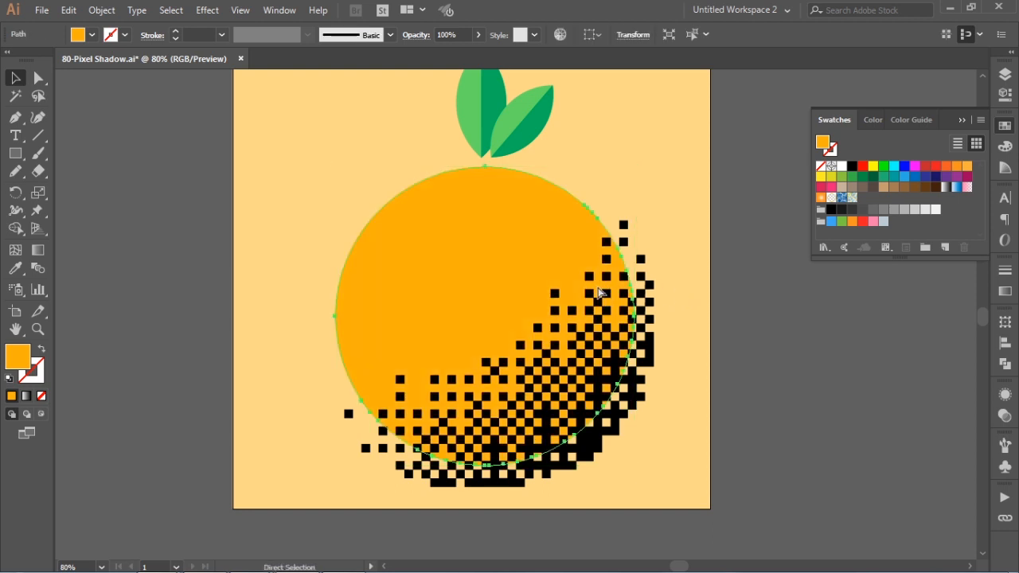
# - Bring the circle copy in front of the black pixels and crop the pixel artwork to it with Pathfinder Crop
pyautogui.press('ctrl')
pyautogui.hotkey('ctrl', 'shift', ']')
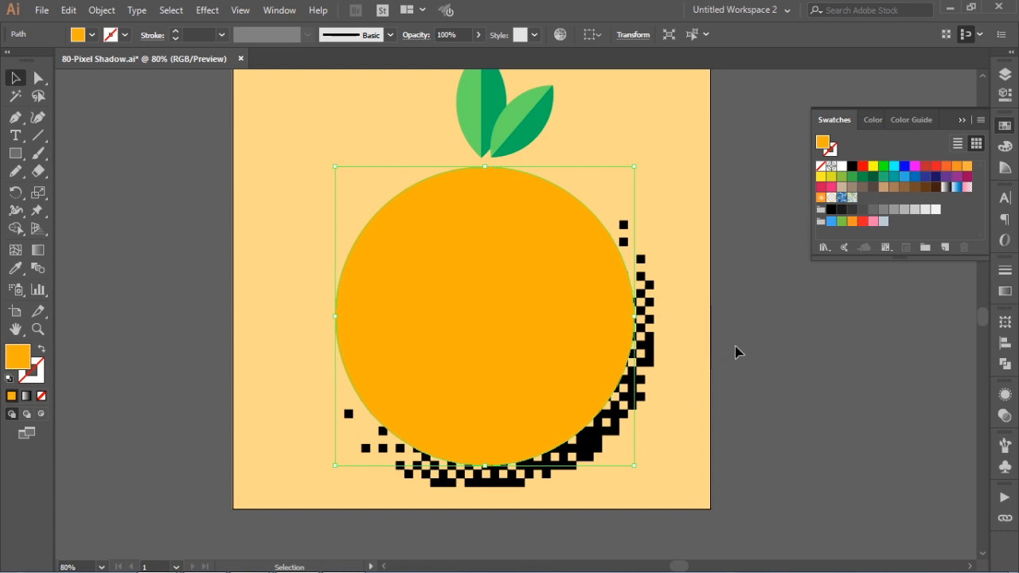
pyautogui.keyDown('shift'); pyautogui.click(650, 356); pyautogui.keyUp('shift')
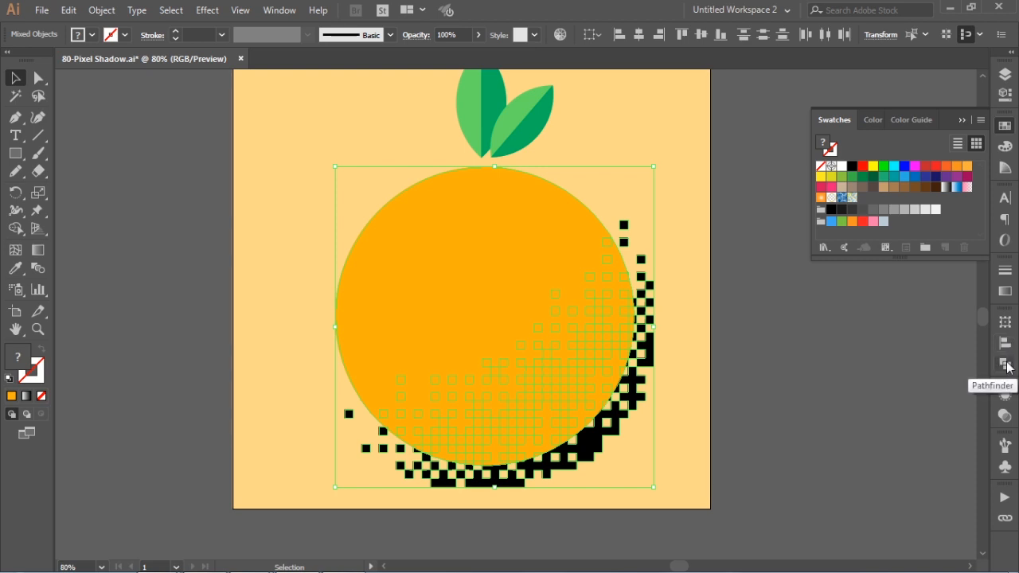
pyautogui.click(1007, 366)
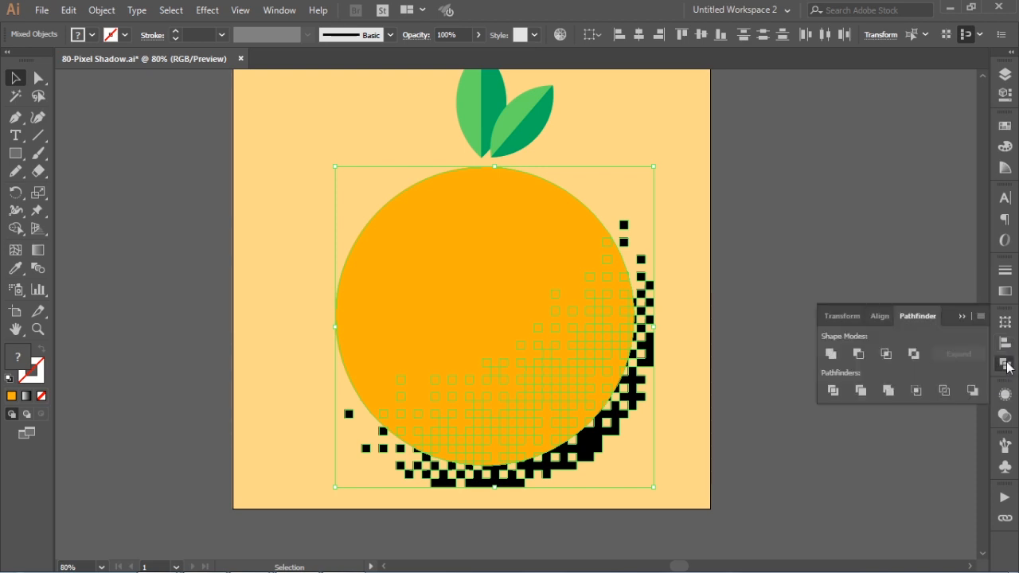
pyautogui.click(916, 391)
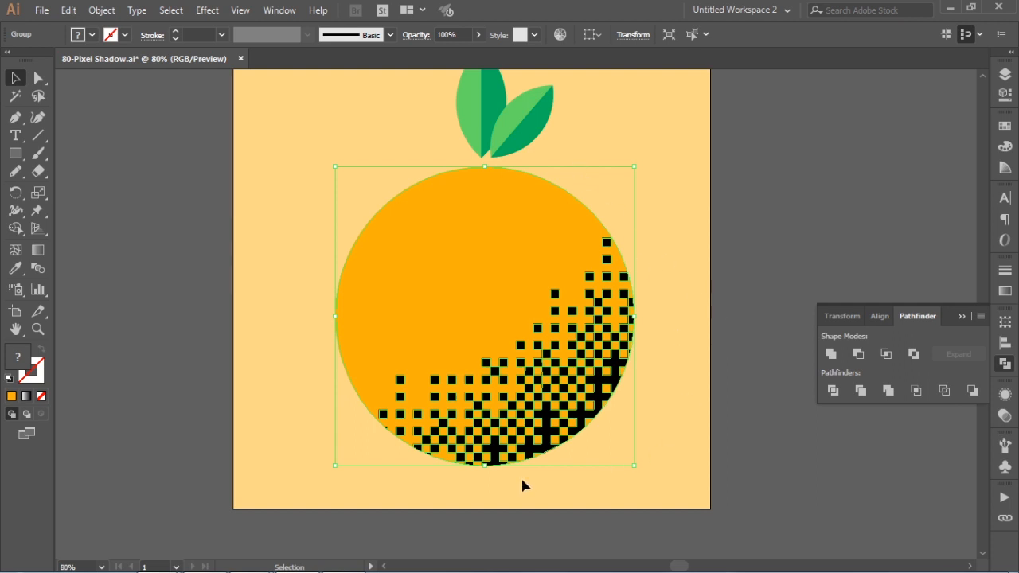
# - Set the cropped pixel group's blending mode to Multiply
pyautogui.click(1004, 416)
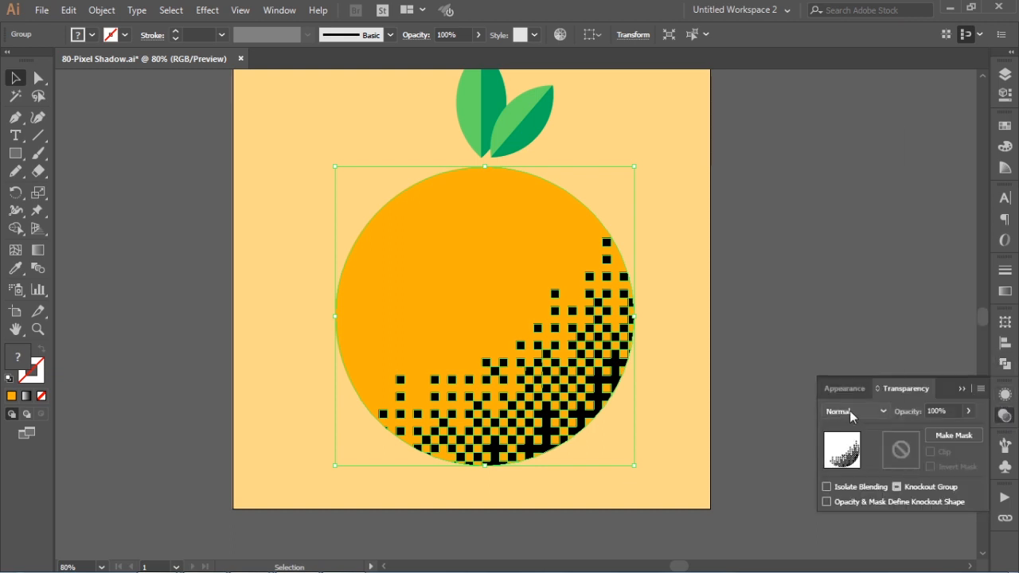
pyautogui.click(849, 411)
pyautogui.click(854, 167)
pyautogui.click(700, 307)
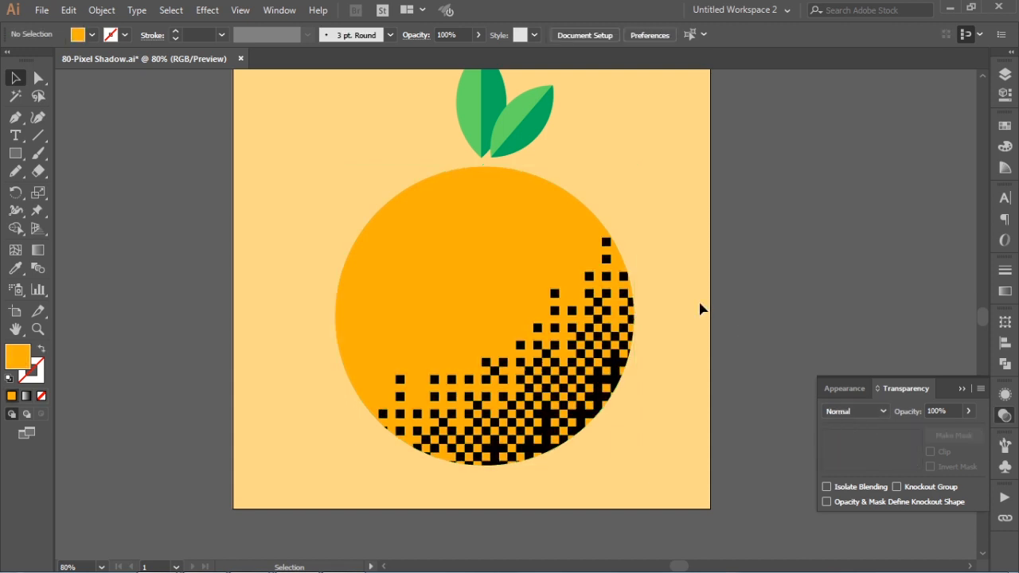
# - Ungroup the cropped pixel shadow into separate shapes and deselect them
pyautogui.click(567, 422)
pyautogui.click(706, 35)
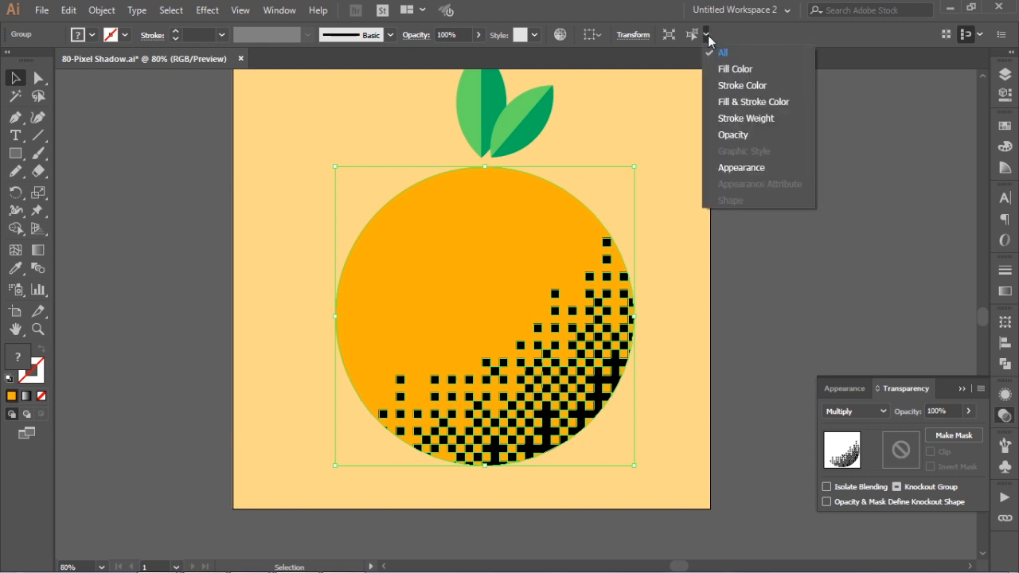
pyautogui.click(733, 70)
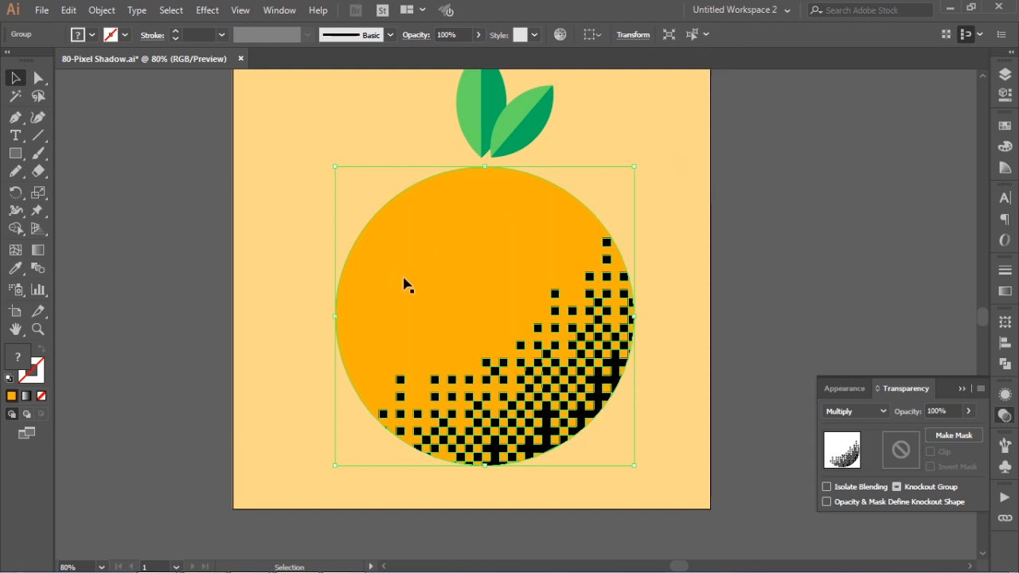
pyautogui.rightClick(545, 358)
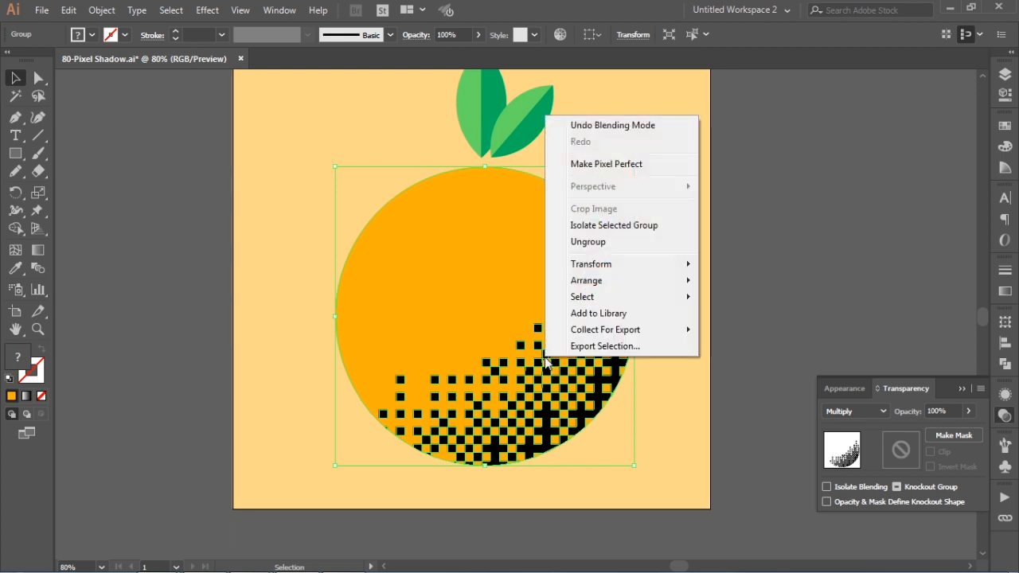
pyautogui.click(596, 242)
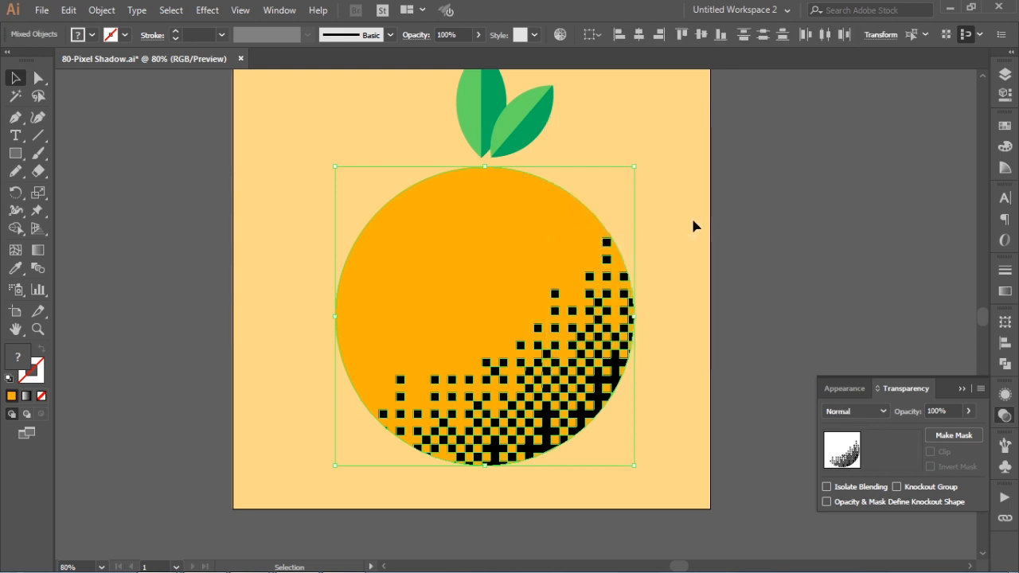
pyautogui.click(675, 225)
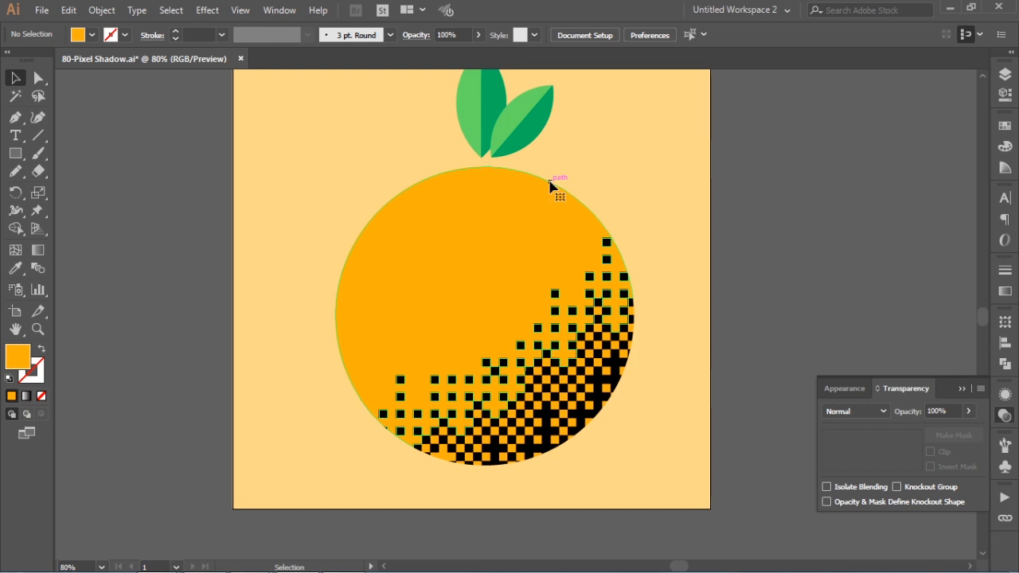
# - Delete the leftover unfilled compound path covering the orange's circle
pyautogui.click(562, 196)
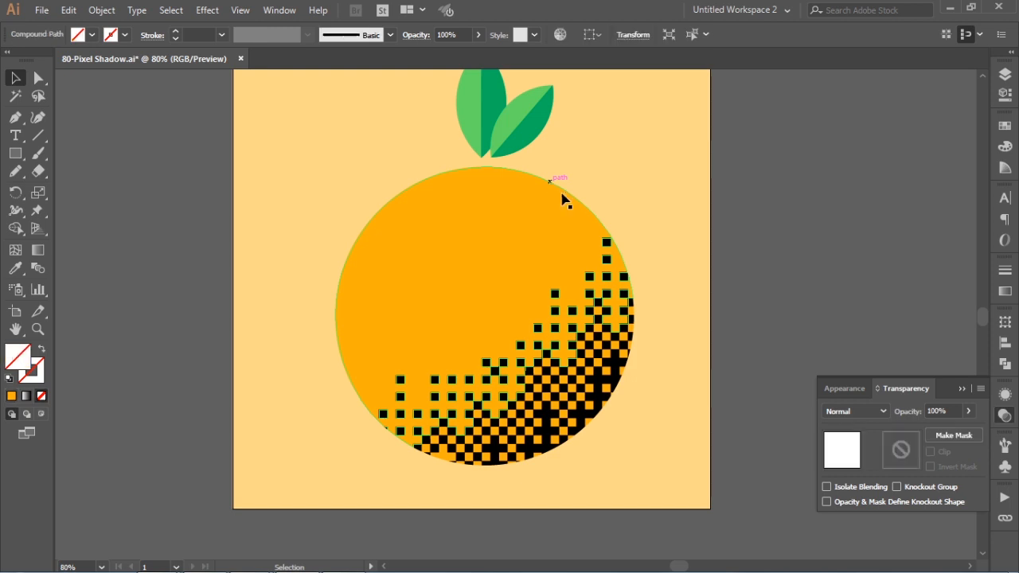
pyautogui.click(637, 210)
pyautogui.moveTo(614, 367); pyautogui.dragTo(619, 362)
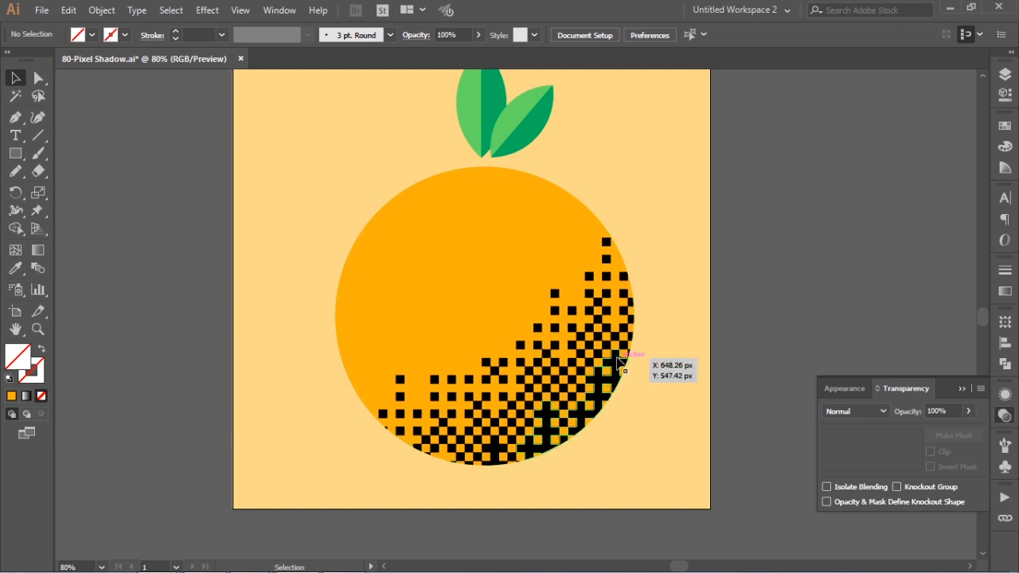
pyautogui.click(585, 200)
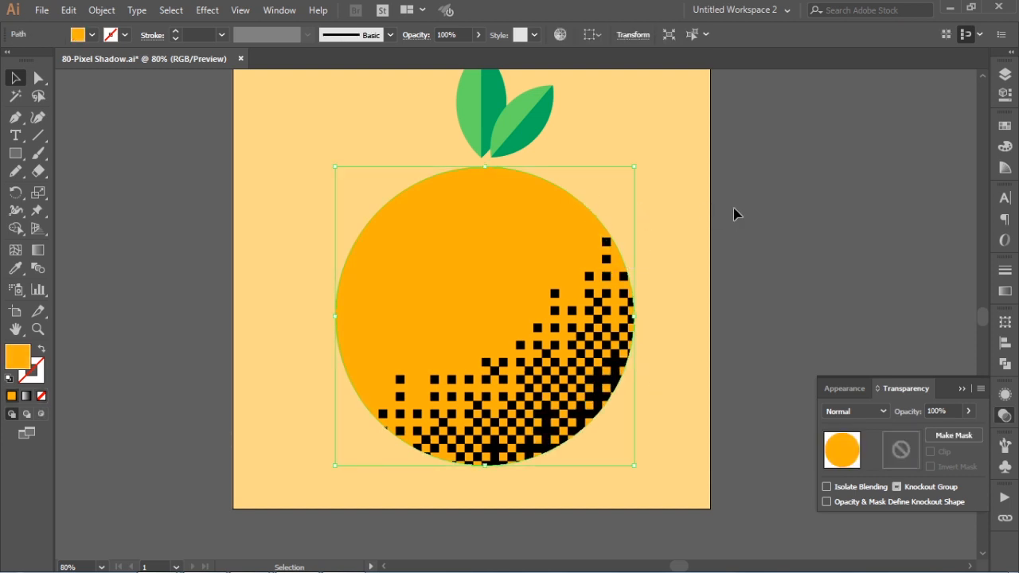
# - Select all the black shadow pixels by their matching fill and group them
pyautogui.click(624, 380)
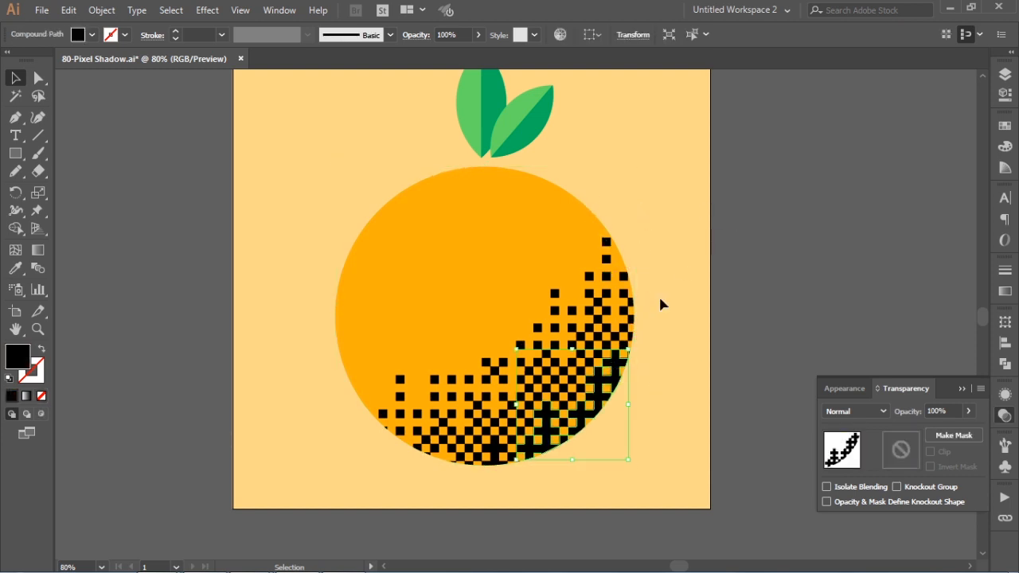
pyautogui.click(693, 36)
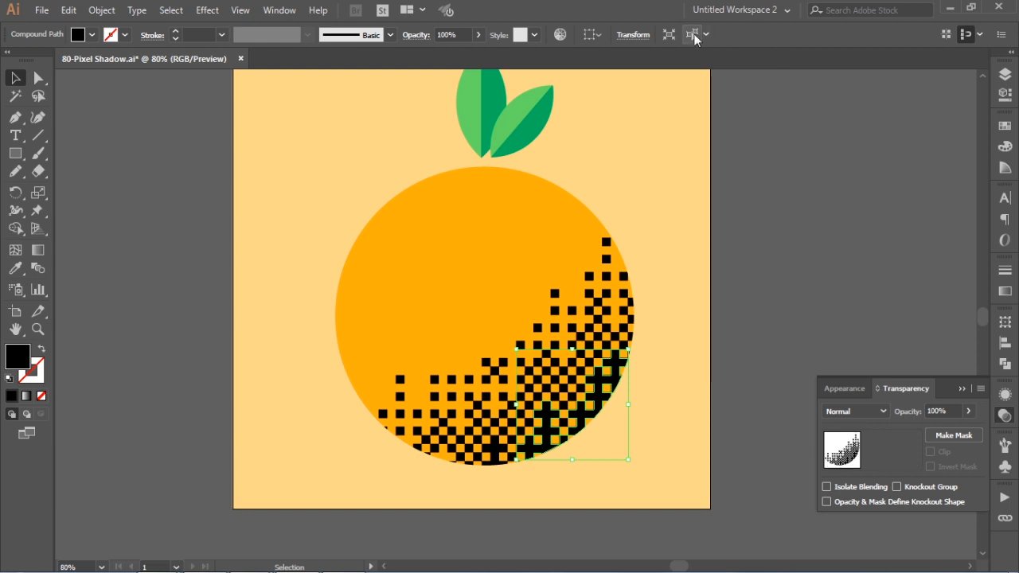
pyautogui.rightClick(524, 374)
pyautogui.click(565, 237)
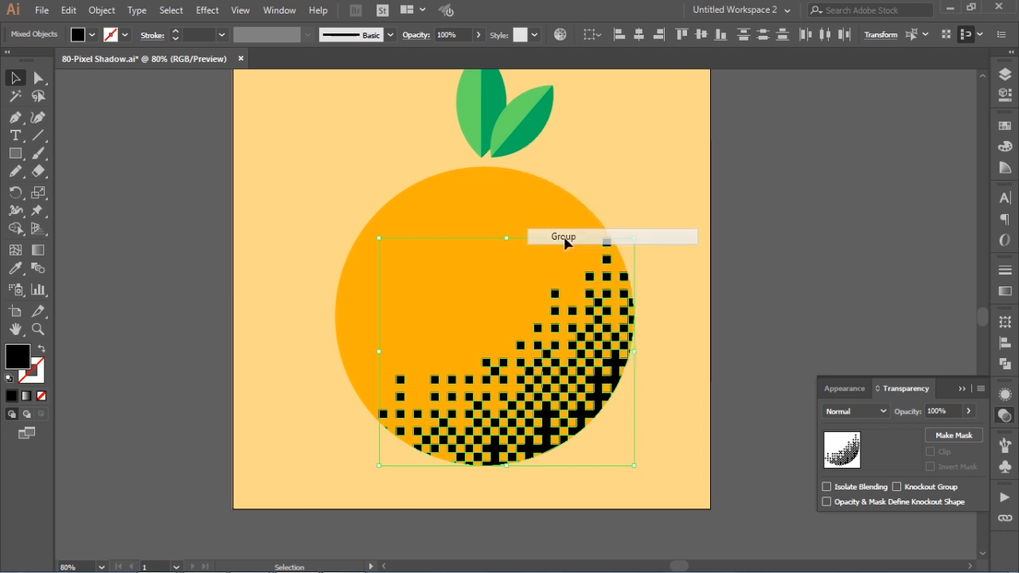
# - Recolor the pixel group with the orange's fill using the Eyedropper and set its blending mode to Multiply
pyautogui.click(16, 270)
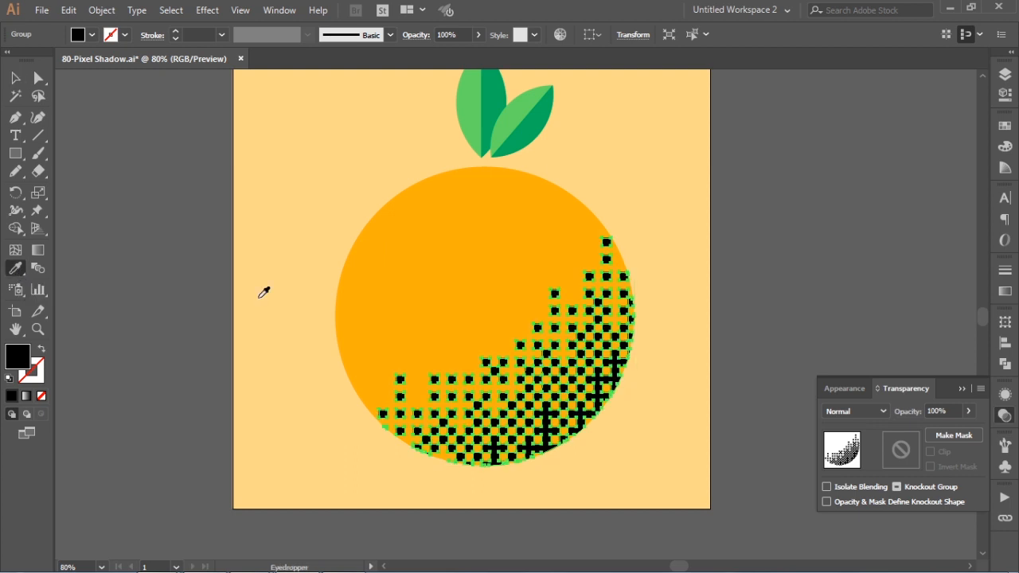
pyautogui.click(465, 230)
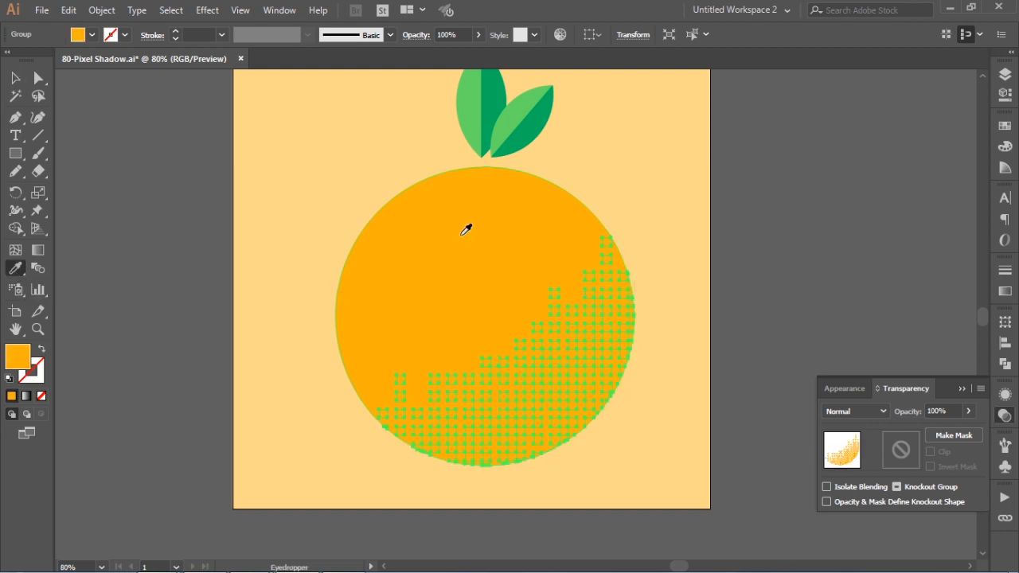
pyautogui.click(863, 414)
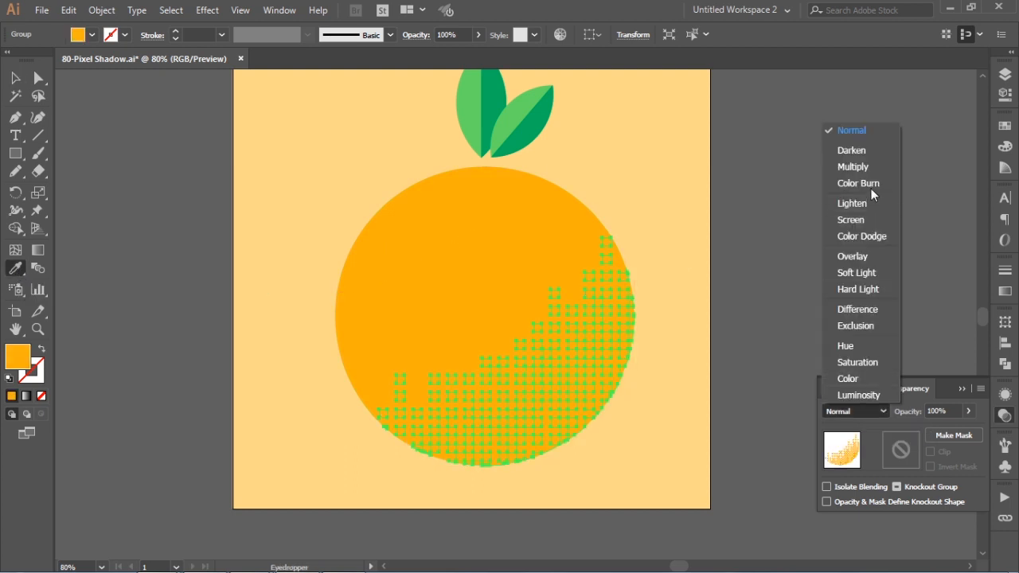
pyautogui.click(860, 164)
pyautogui.click(15, 77)
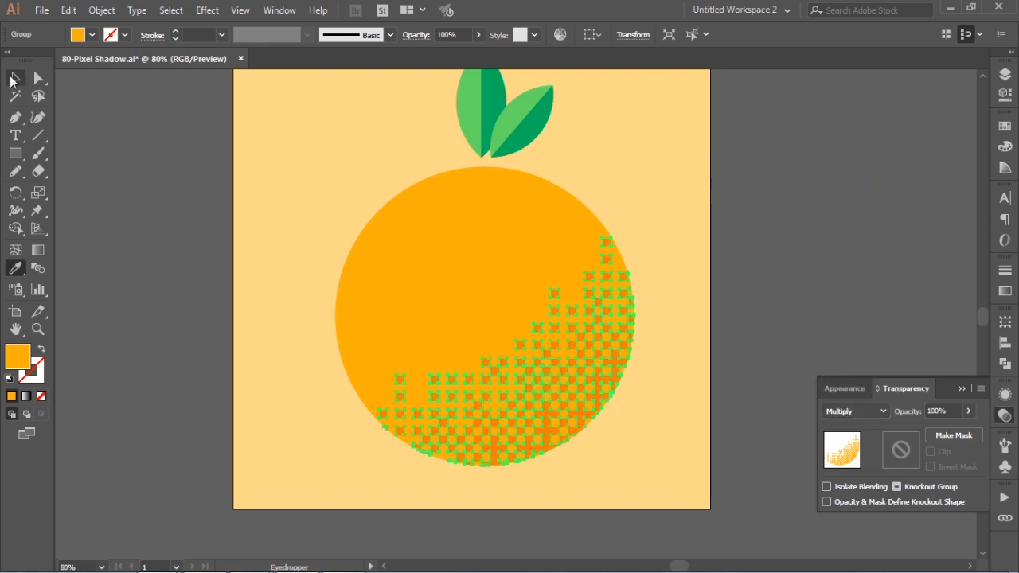
pyautogui.click(654, 165)
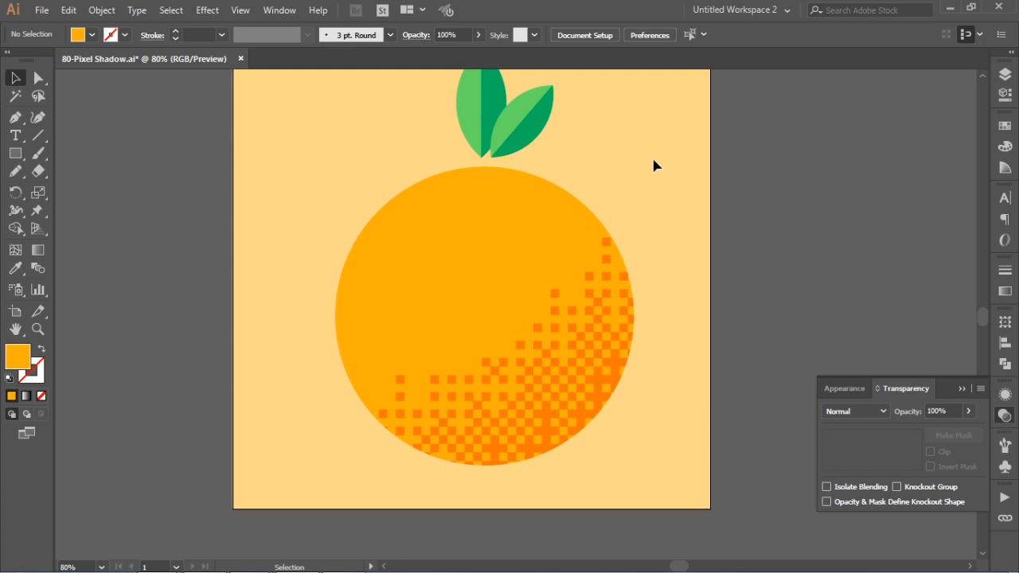
# - Collapse the Transparency settings and bring the whole illustration into view
pyautogui.click(962, 389)
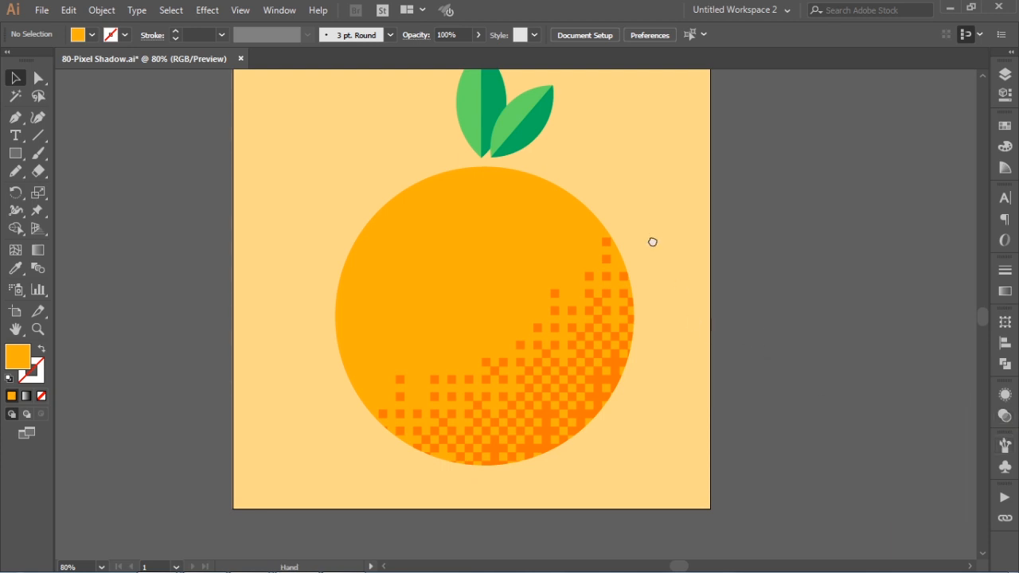
pyautogui.moveTo(652, 277); pyautogui.dragTo(664, 283)
pyautogui.press('space')
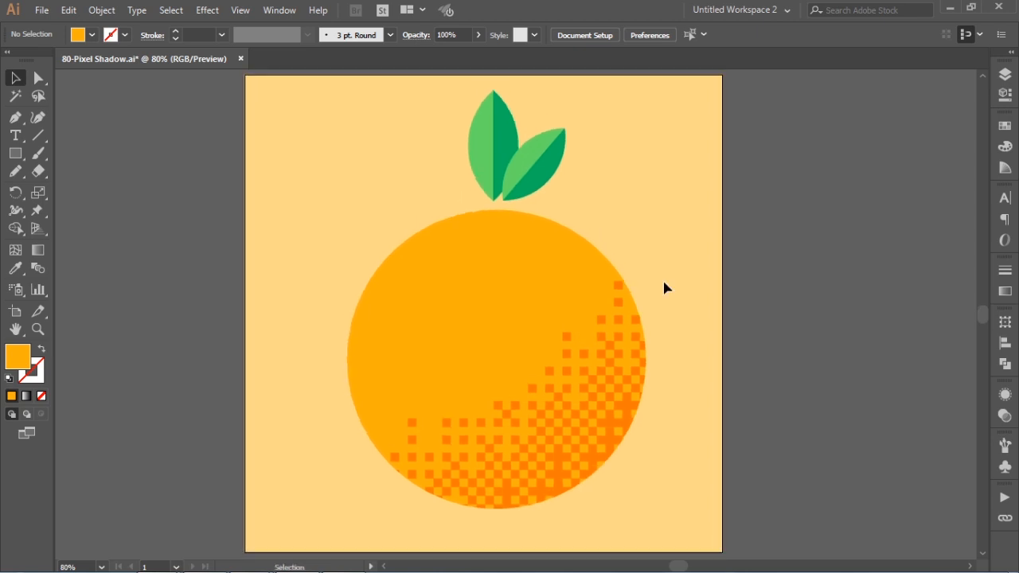